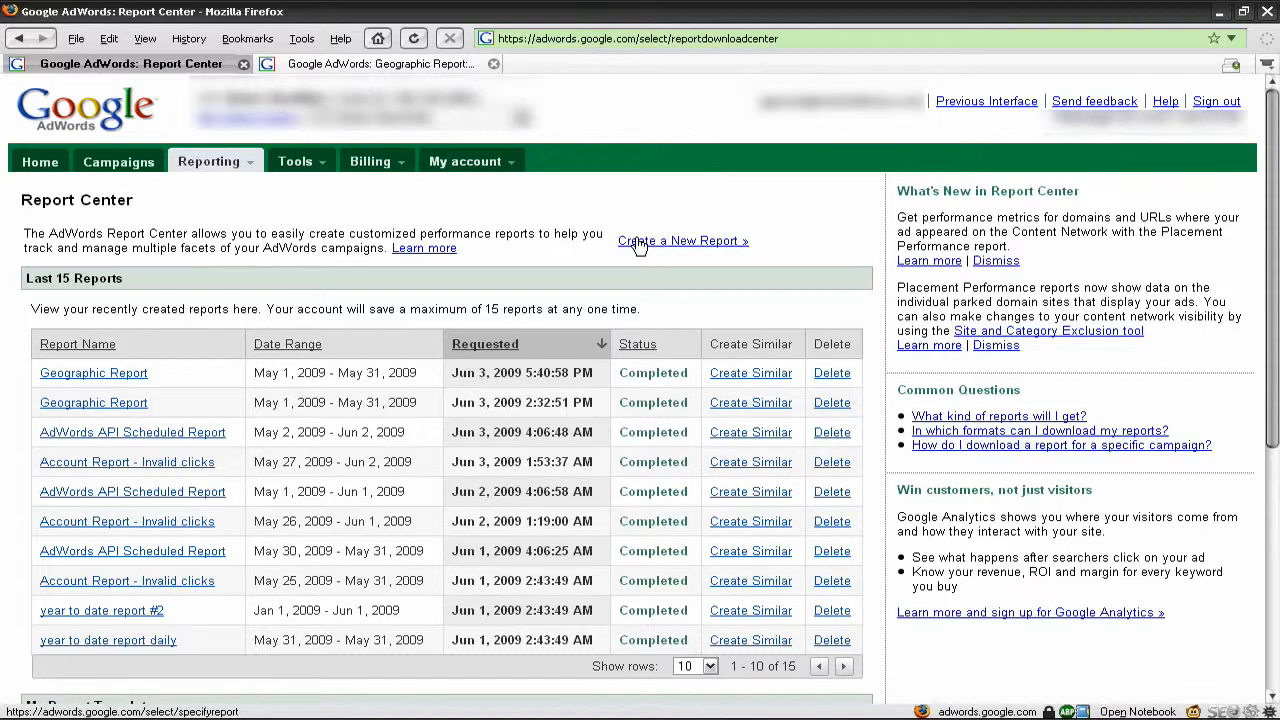
Start a new Ad Performance report in the Report Center with the date range Last month
click(640, 244)
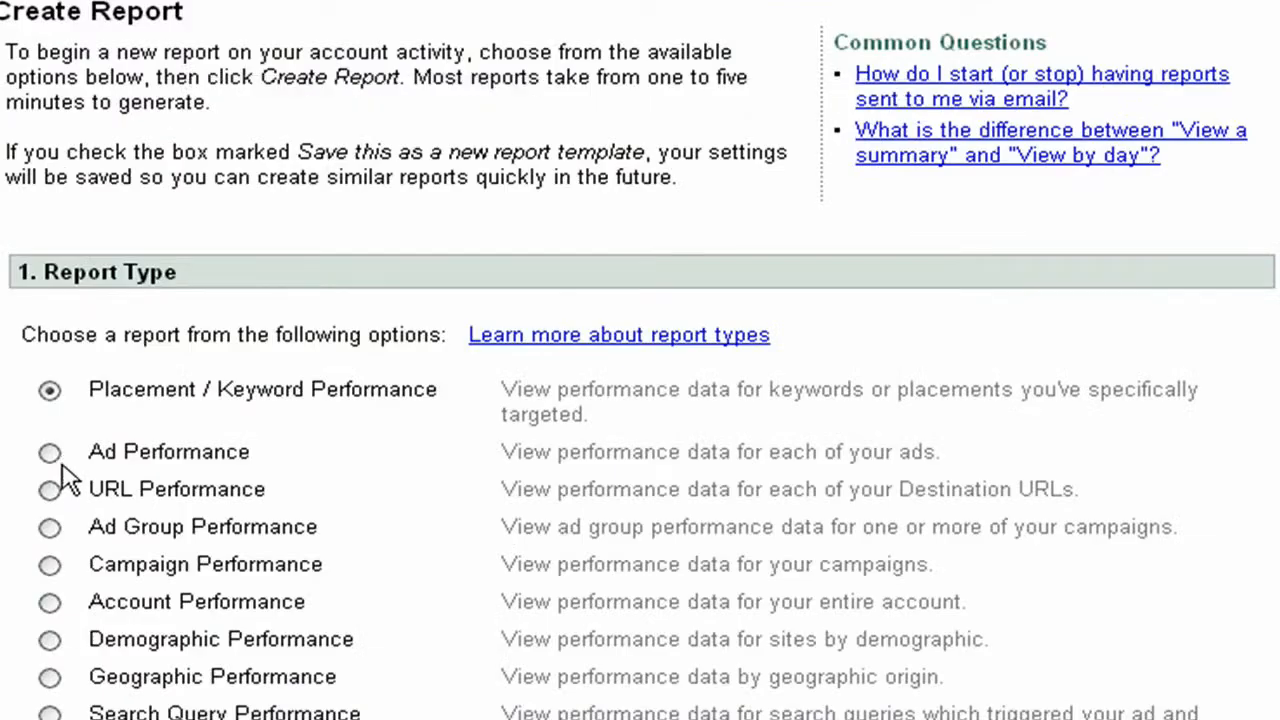
click(52, 453)
scroll(56, 470, down, 5)
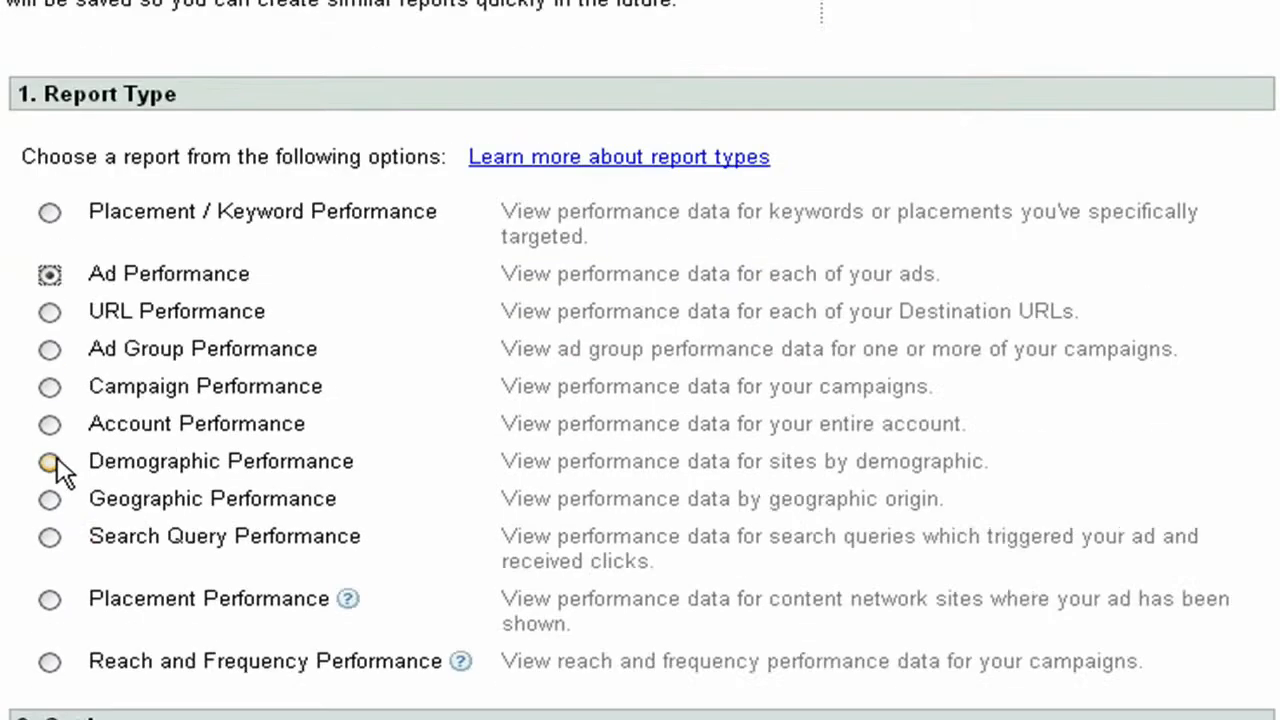
scroll(75, 445, down, 3)
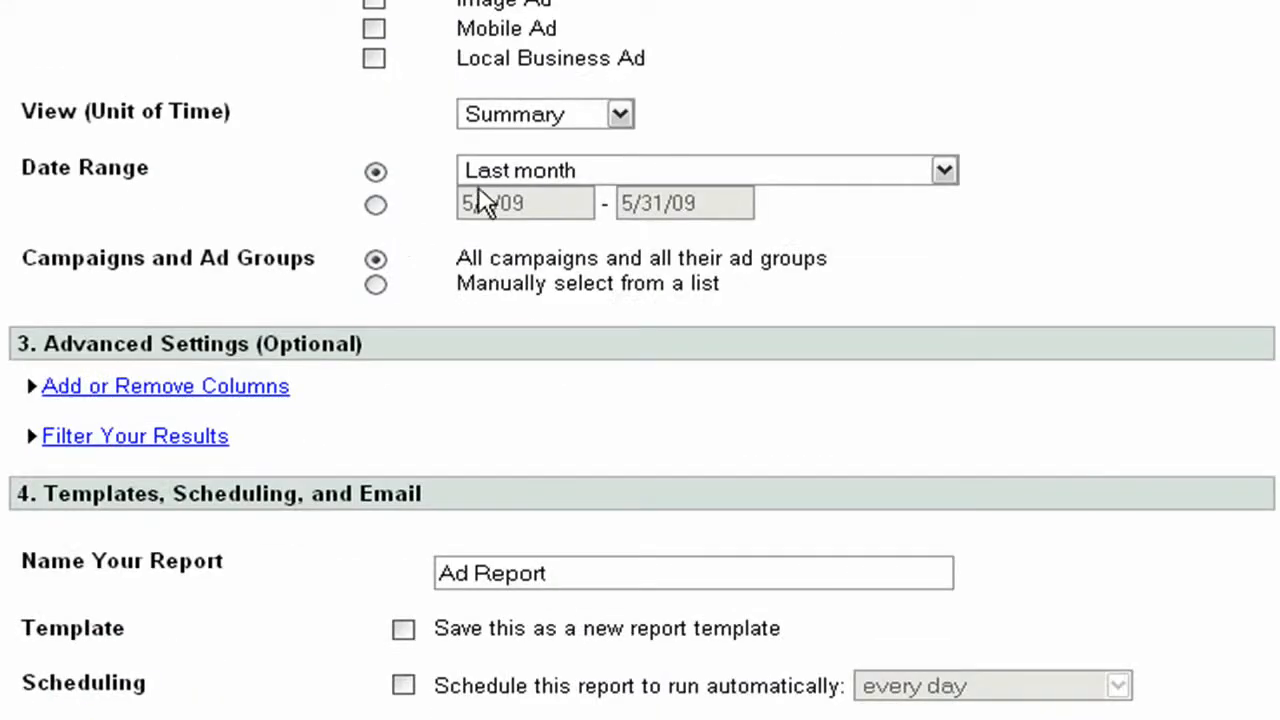
click(506, 176)
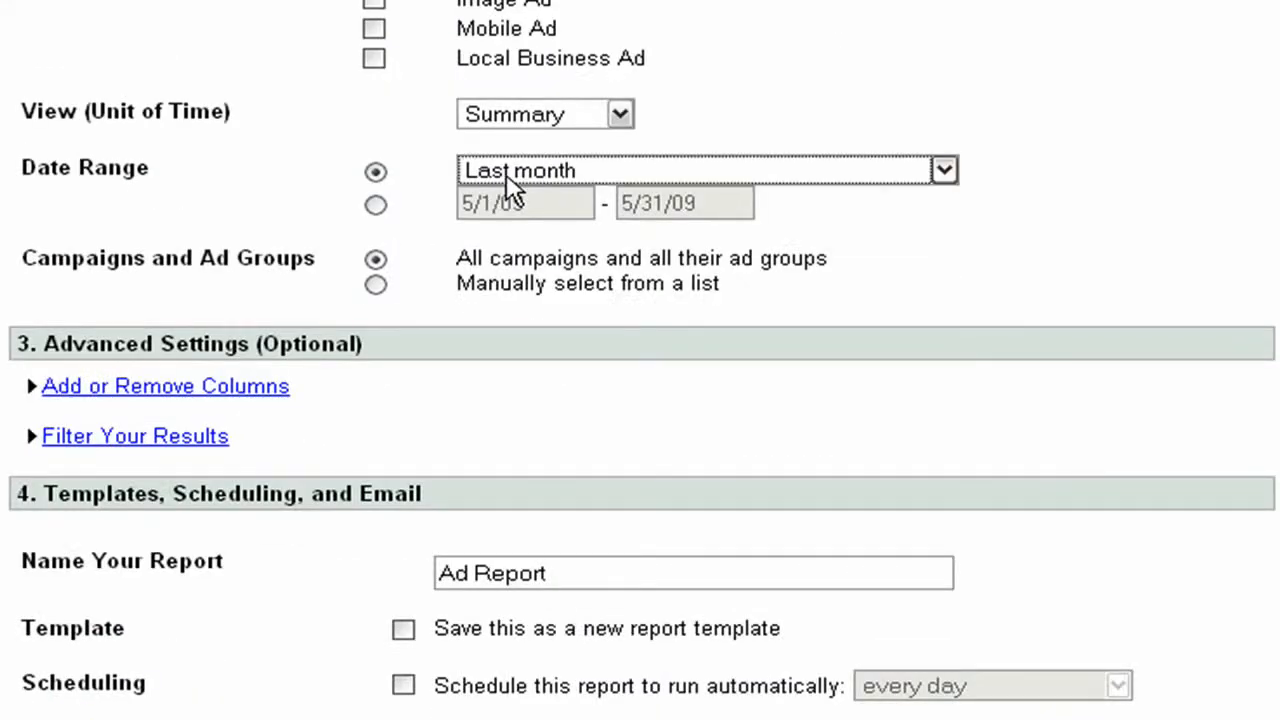
click(506, 176)
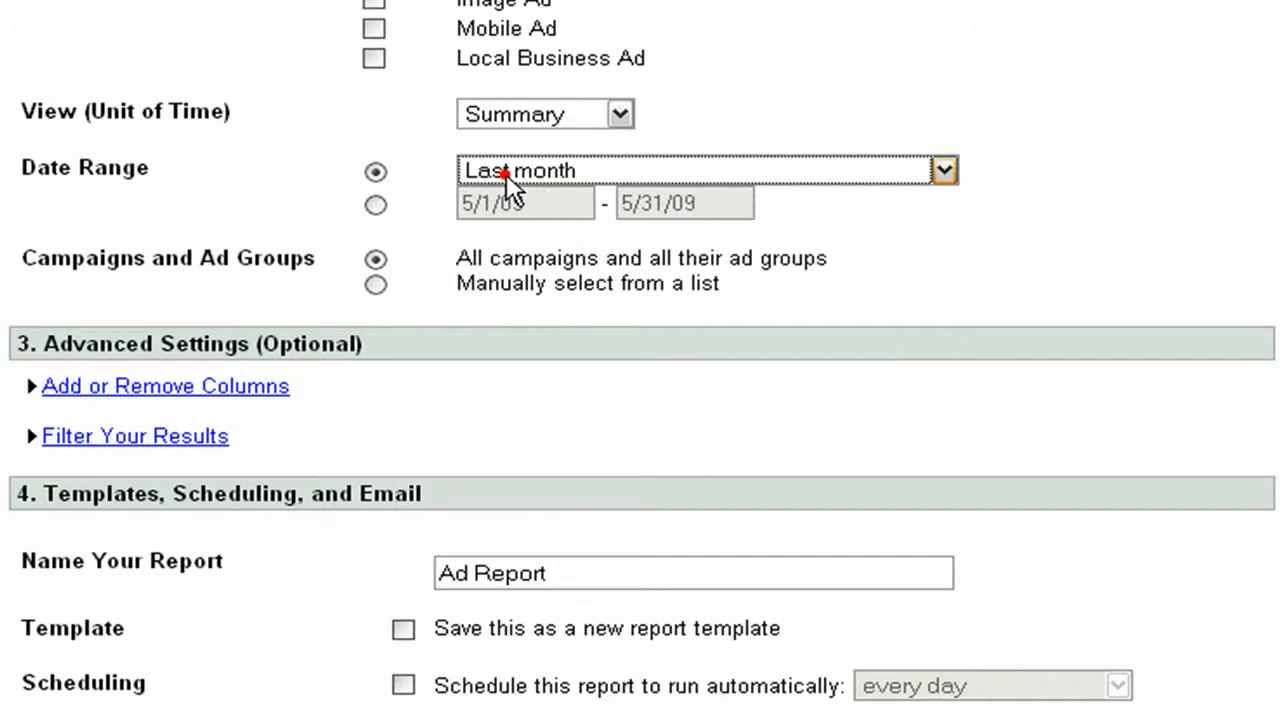
Add the 1-per-click Conversions, Conv. Rate and Cost/Conv. columns to the ad report and create it
click(234, 390)
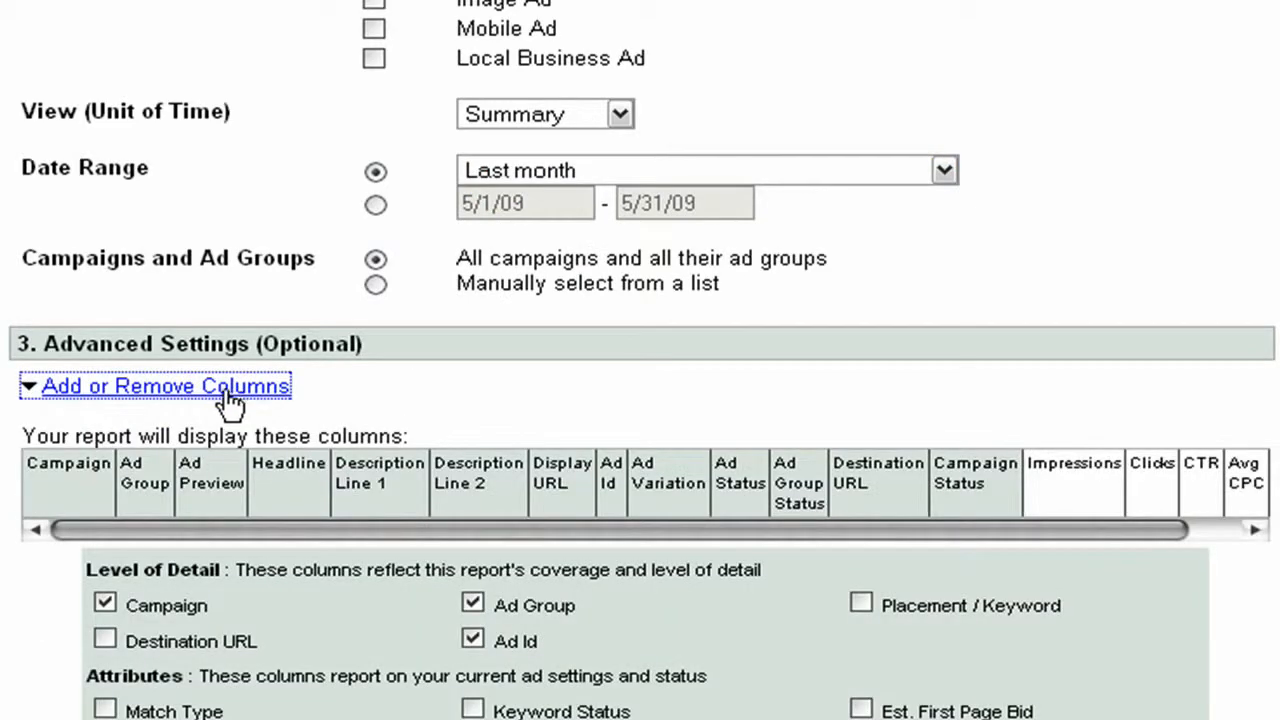
scroll(225, 400, down, 5)
scroll(220, 400, down, 1)
click(106, 606)
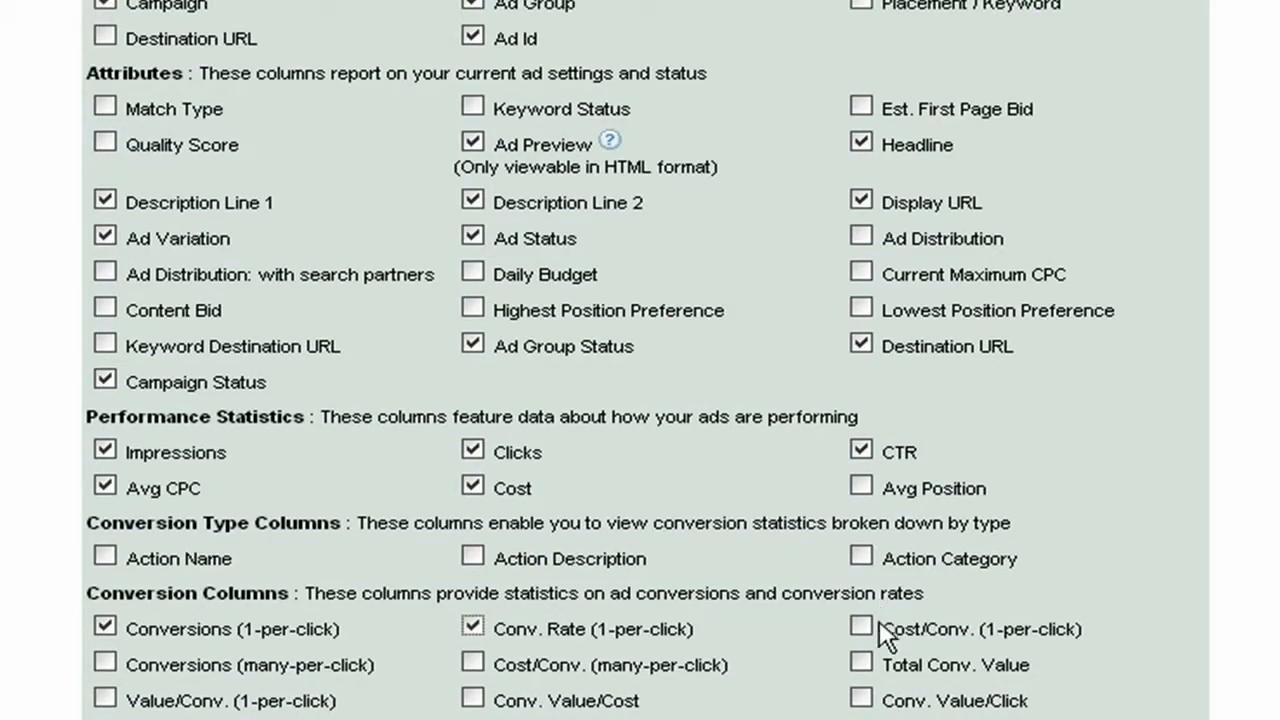
click(860, 622)
scroll(854, 500, down, 7)
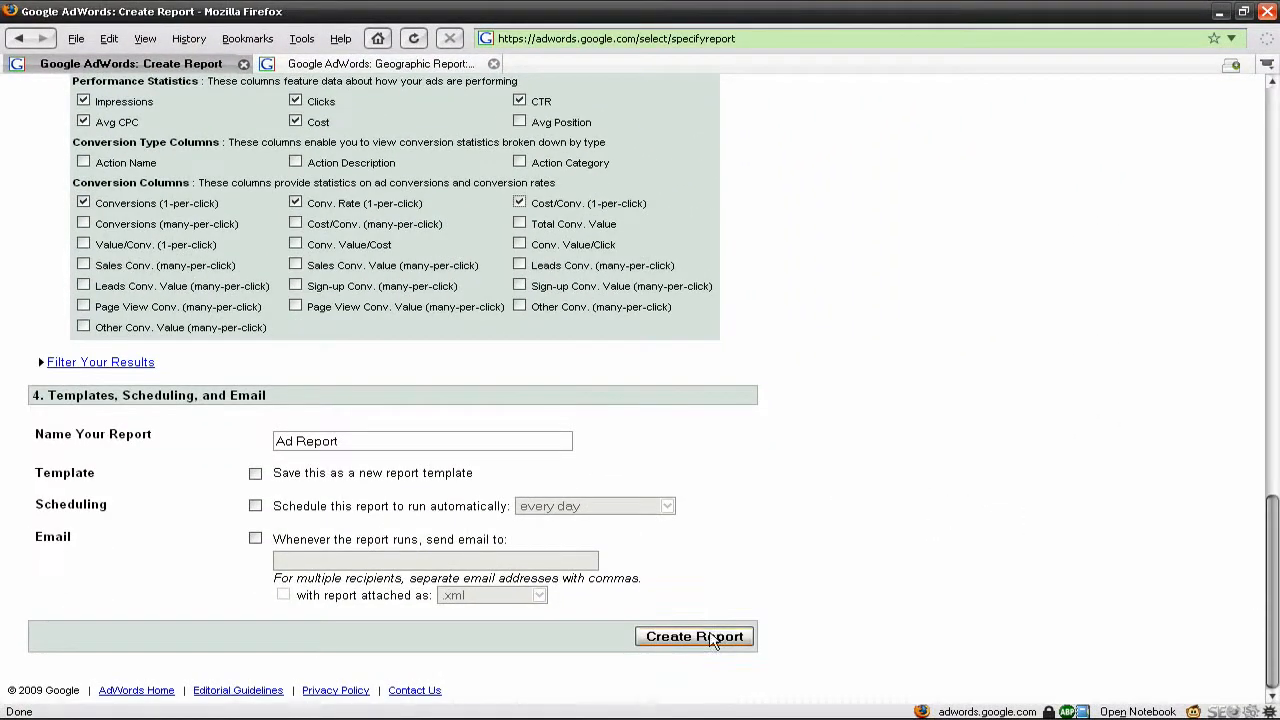
click(712, 632)
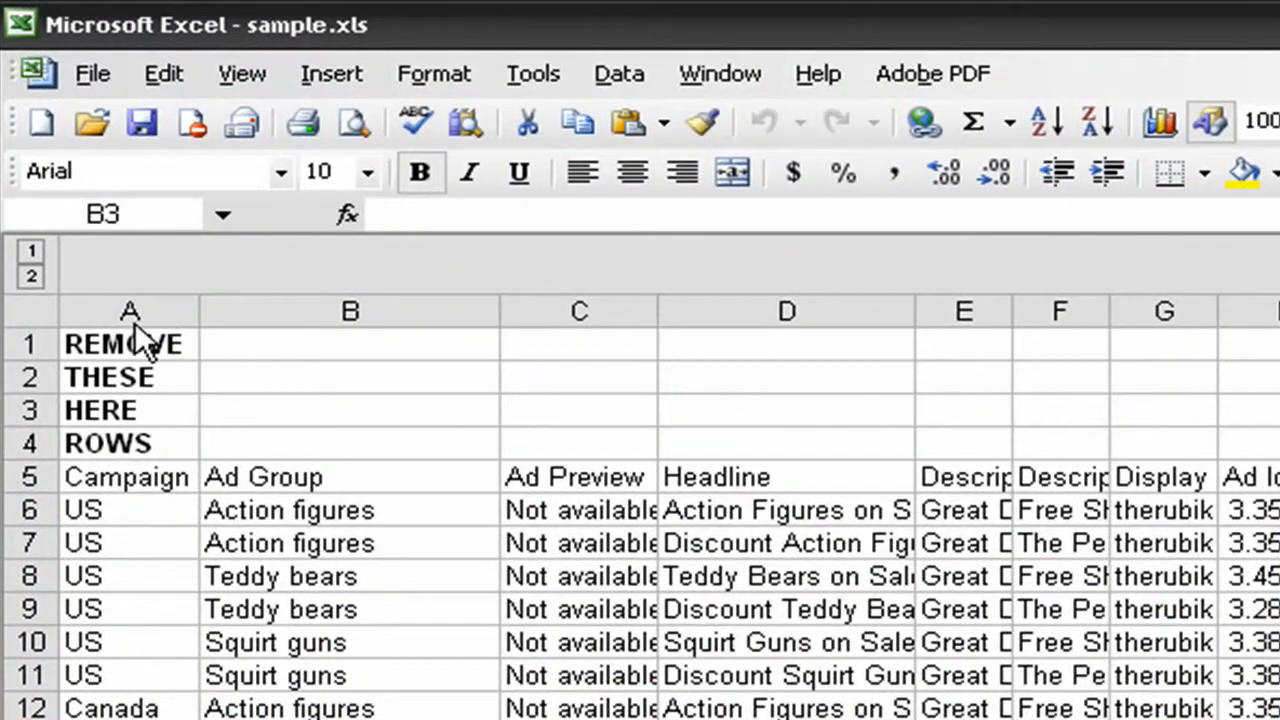
In sample.xls in Excel, delete rows 1 to 4 above the column headings
click(110, 344)
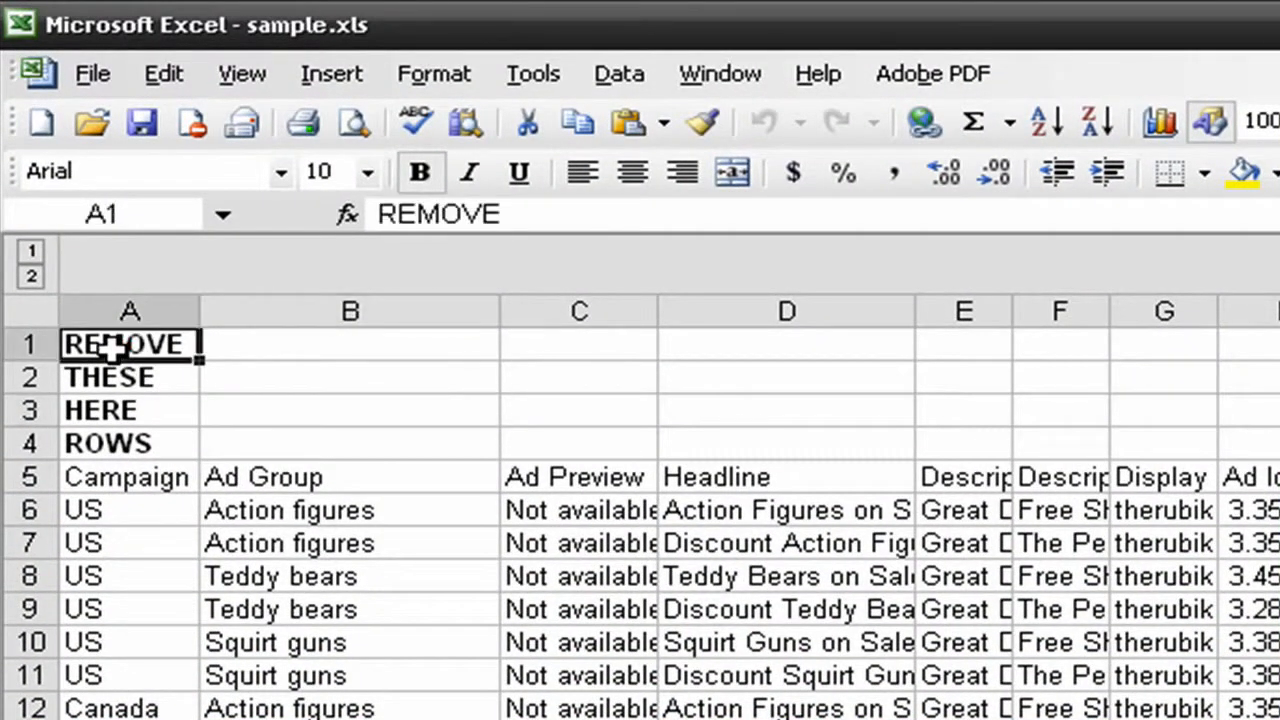
key(shift+space)
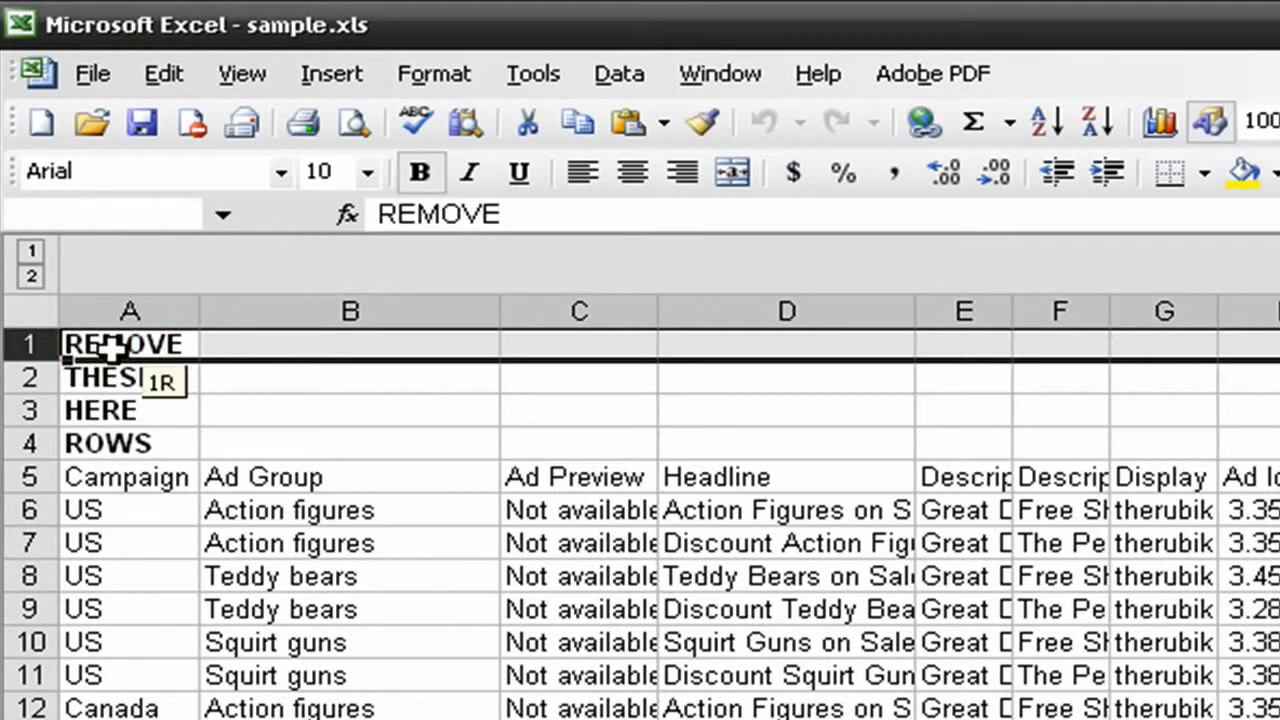
key(shift+Down)
key(shift+Down)
key(shift+Down)
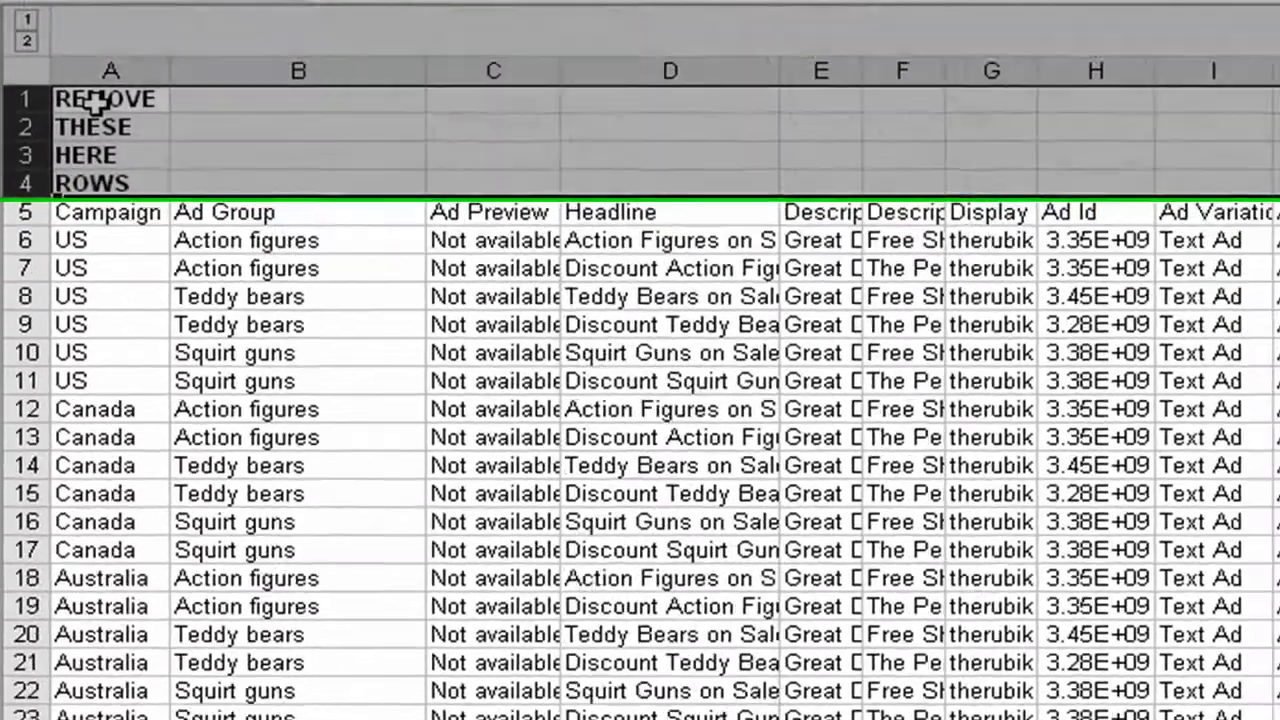
key(ctrl+minus)
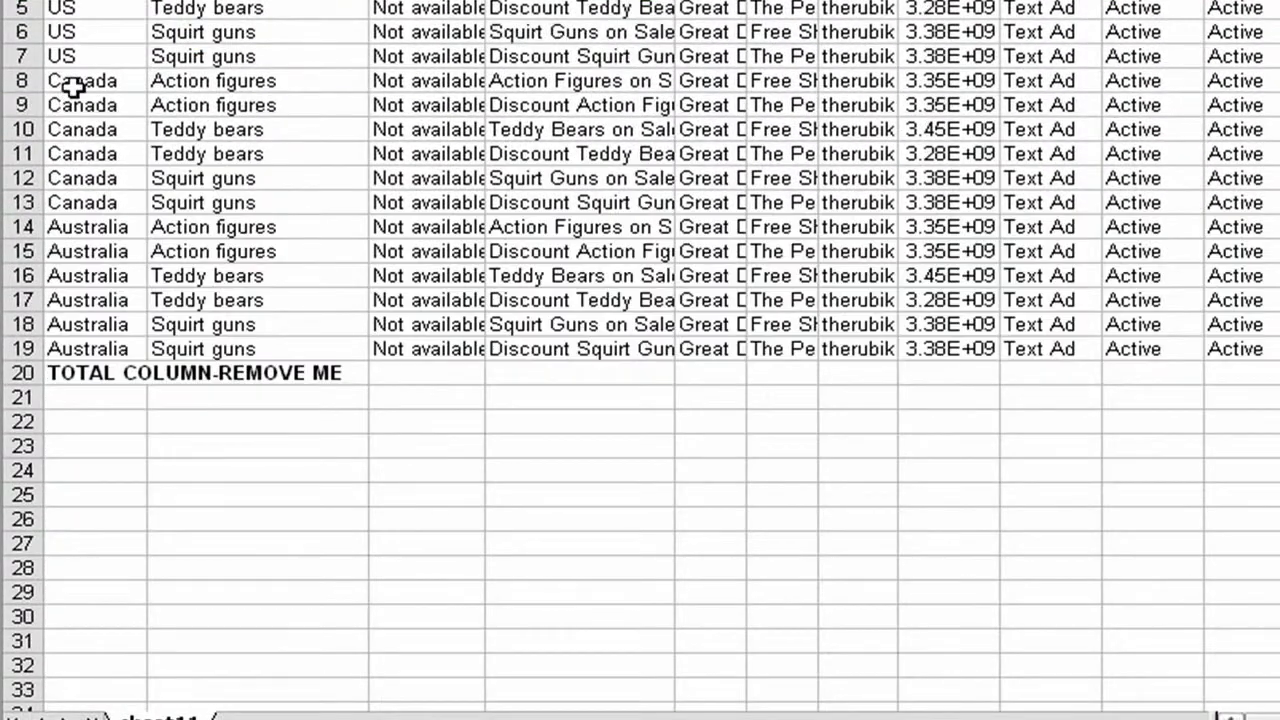
Clear the contents of total row 20 below the ad data
click(85, 370)
key(shift+space)
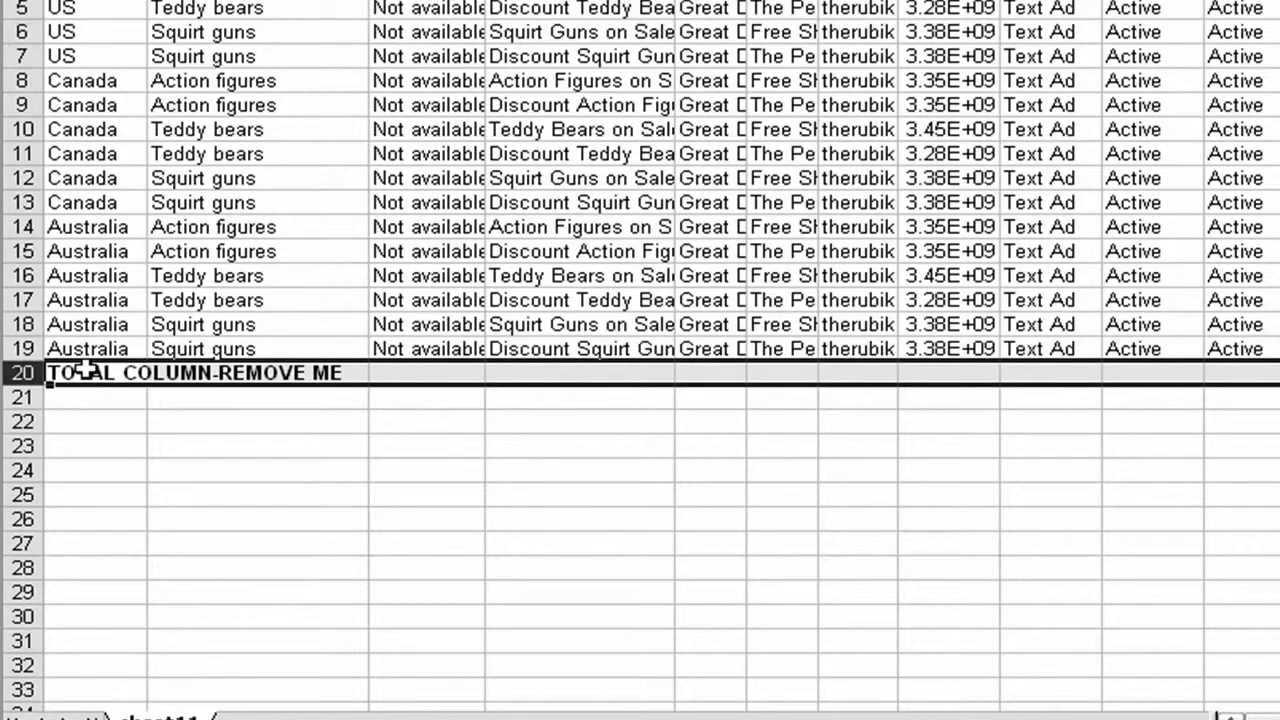
key(Delete)
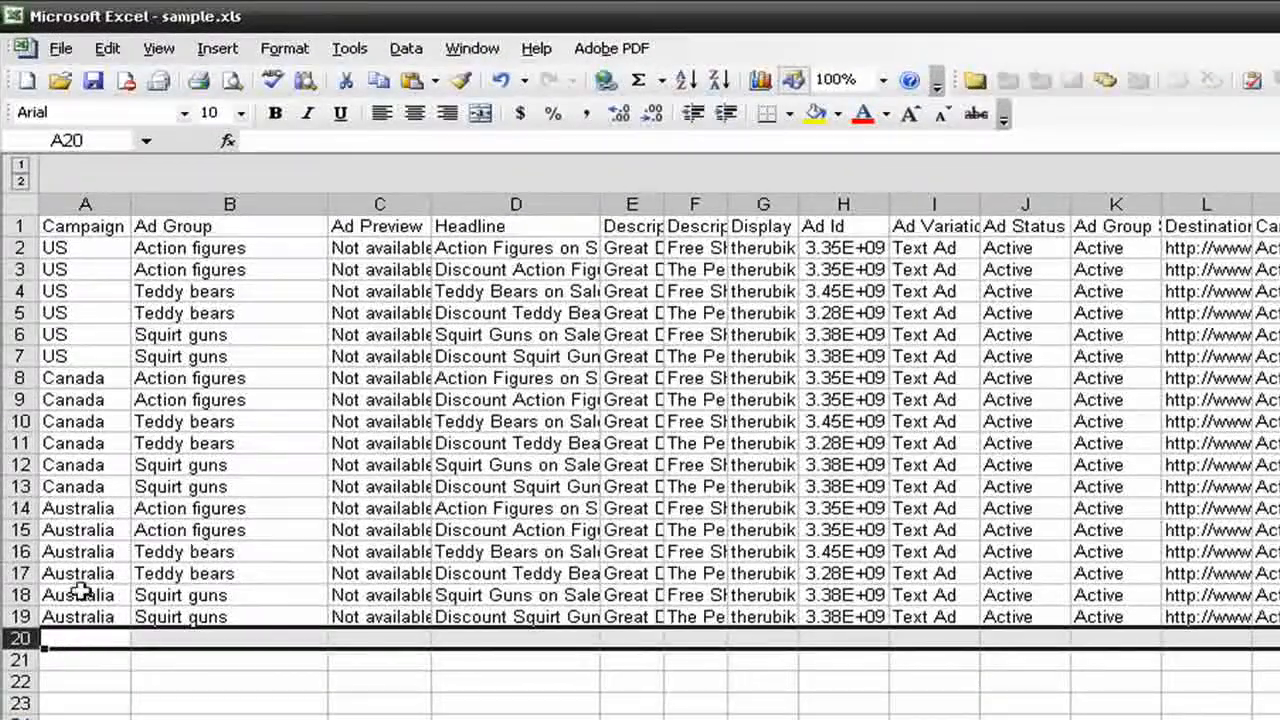
Create a PivotTable on a new sheet from the Excel list in range $A$1:$S$19
click(80, 268)
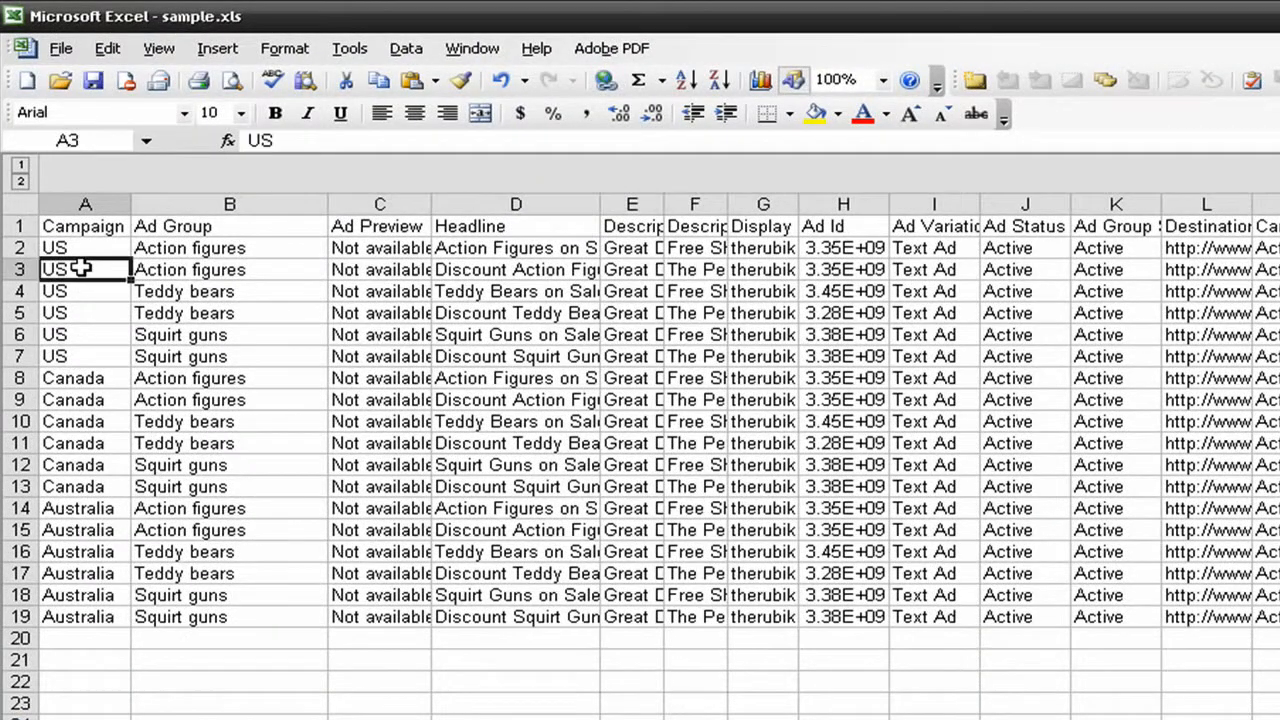
click(80, 268)
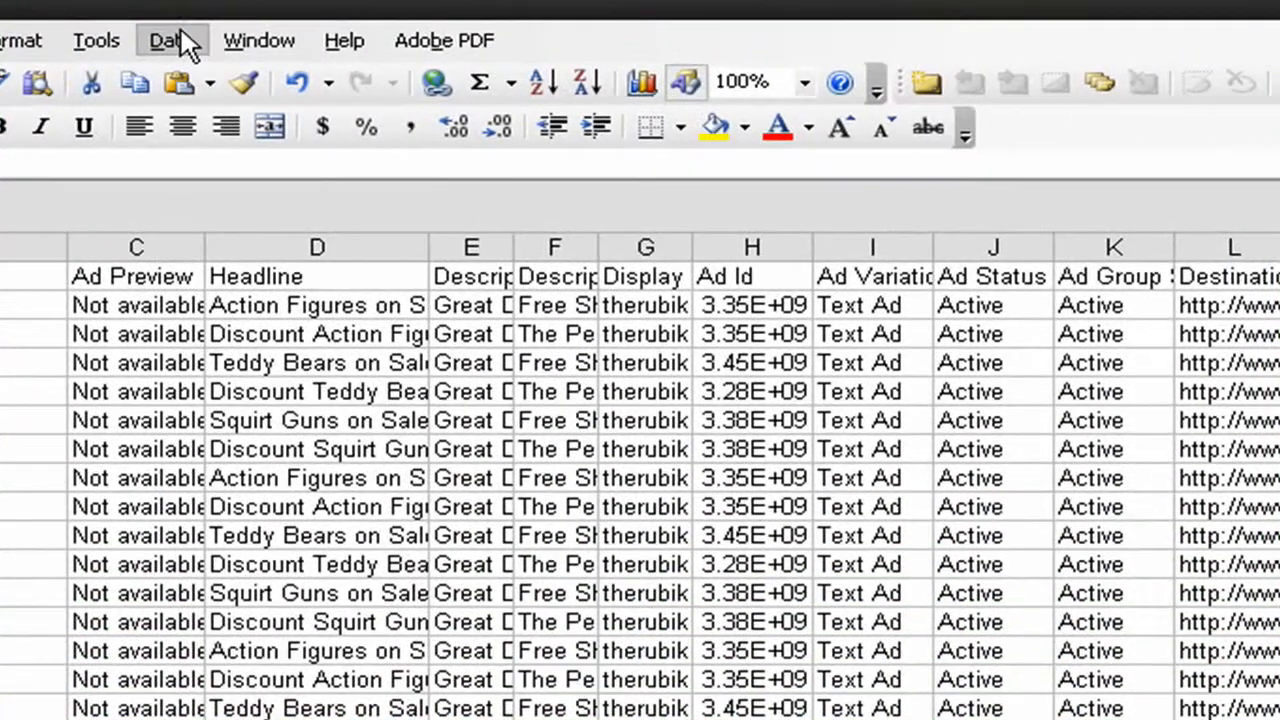
click(406, 48)
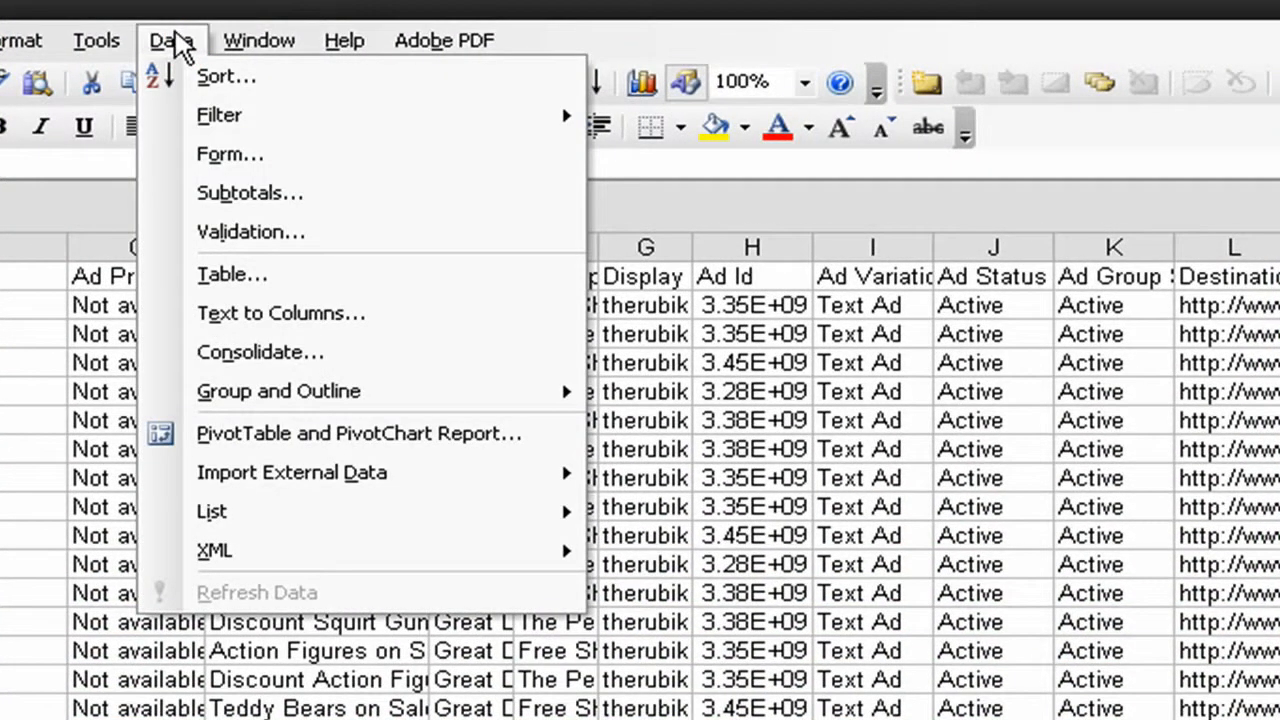
click(168, 430)
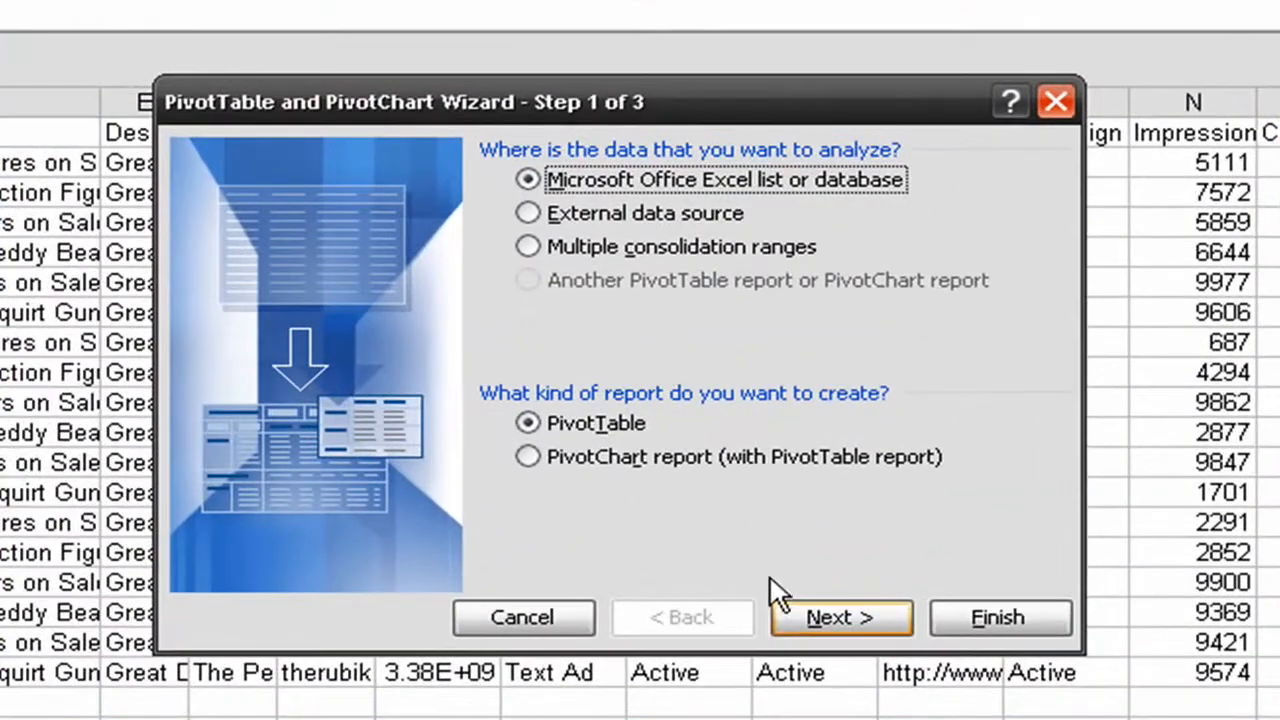
click(792, 409)
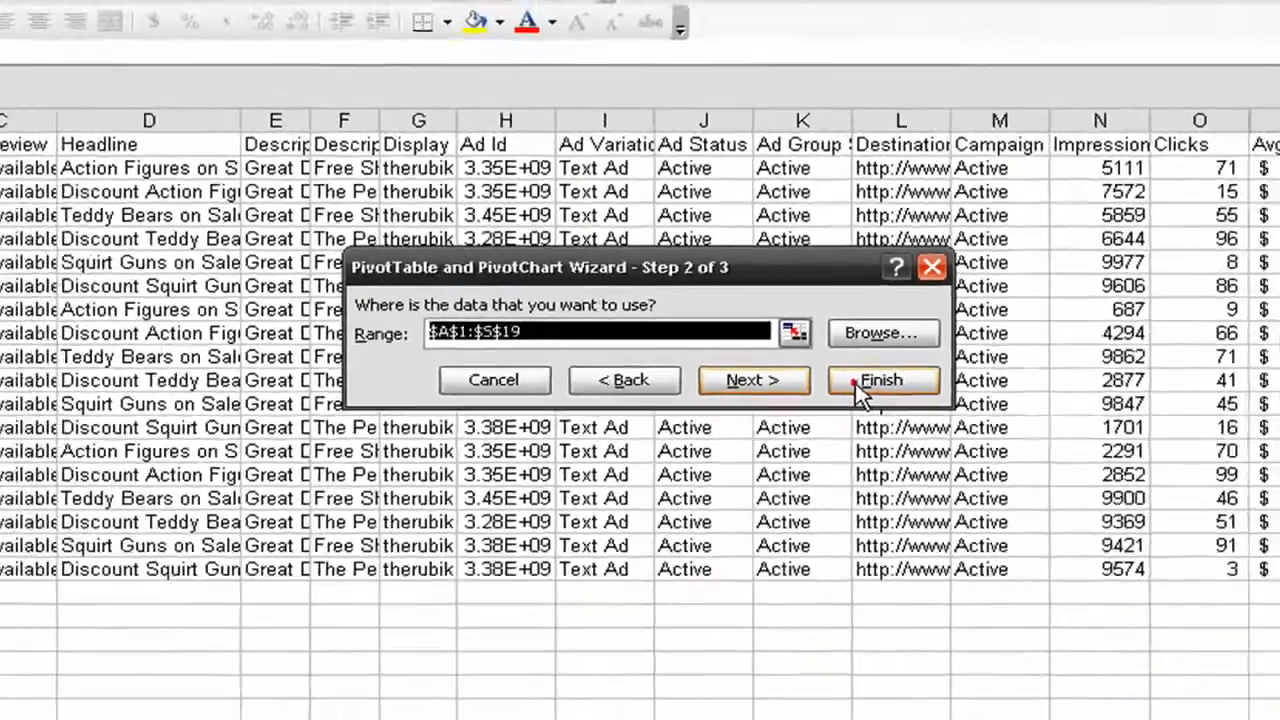
click(874, 432)
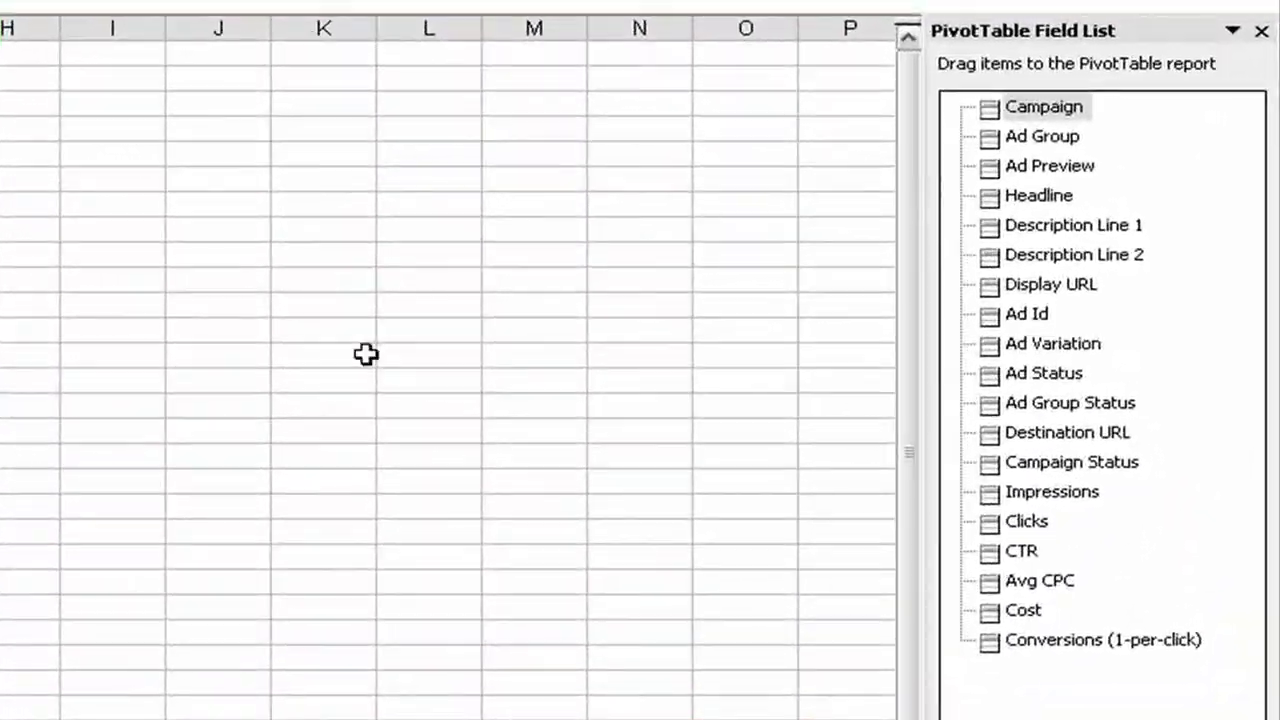
Place Headline in the PivotTable's row area and Cost in its data area
drag(1016, 199, 0, 209)
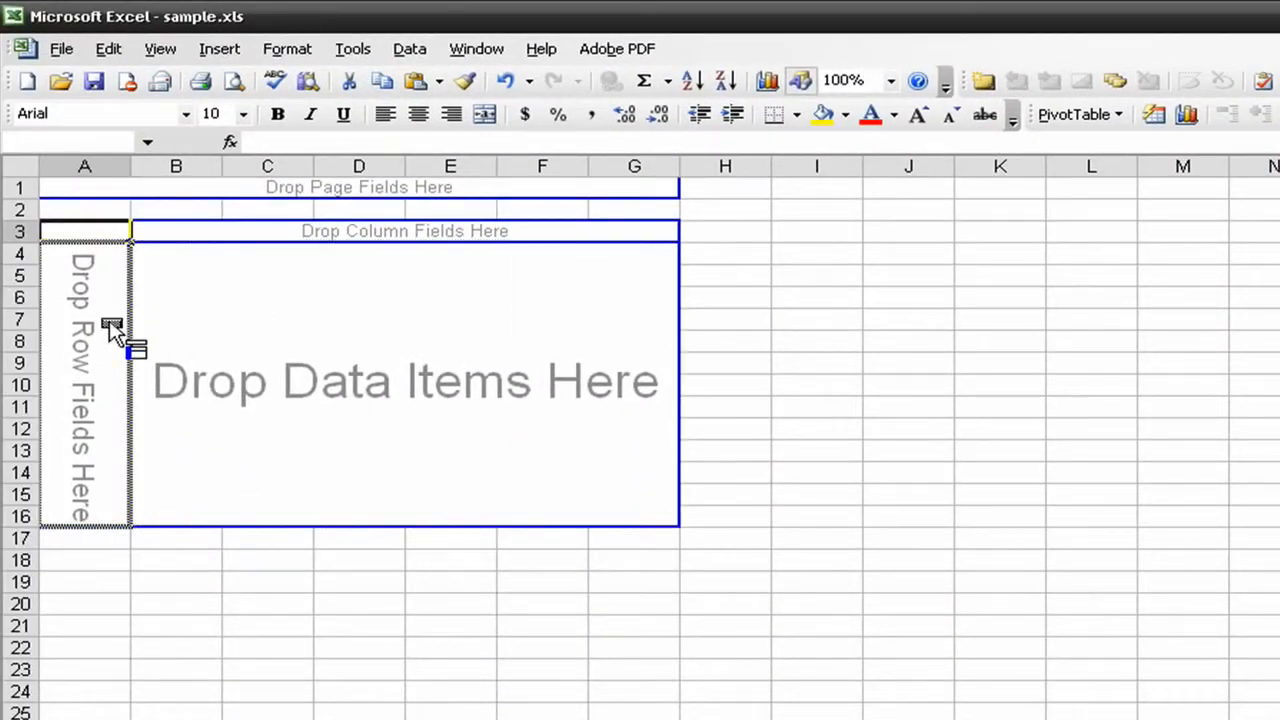
drag(104, 322, 79, 320)
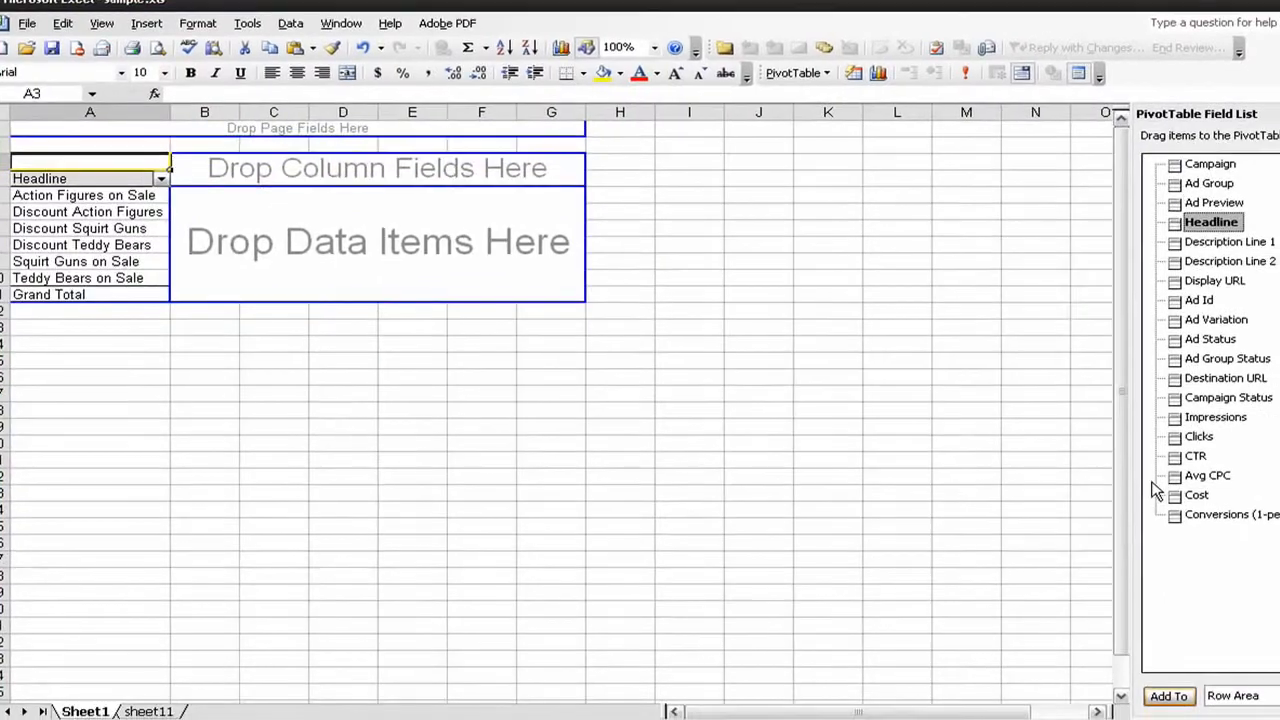
drag(1181, 502, 285, 247)
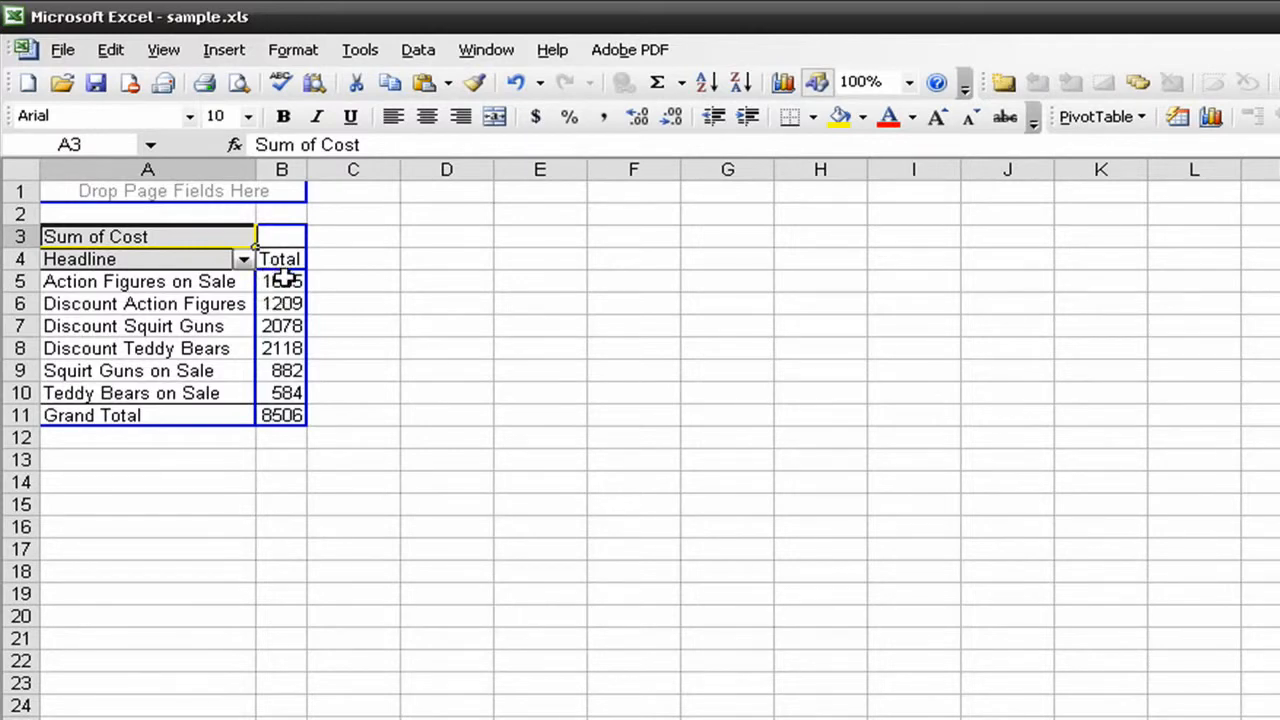
Sort the headlines by total cost in descending order, and remove Sum of Cost from the PivotTable
click(285, 280)
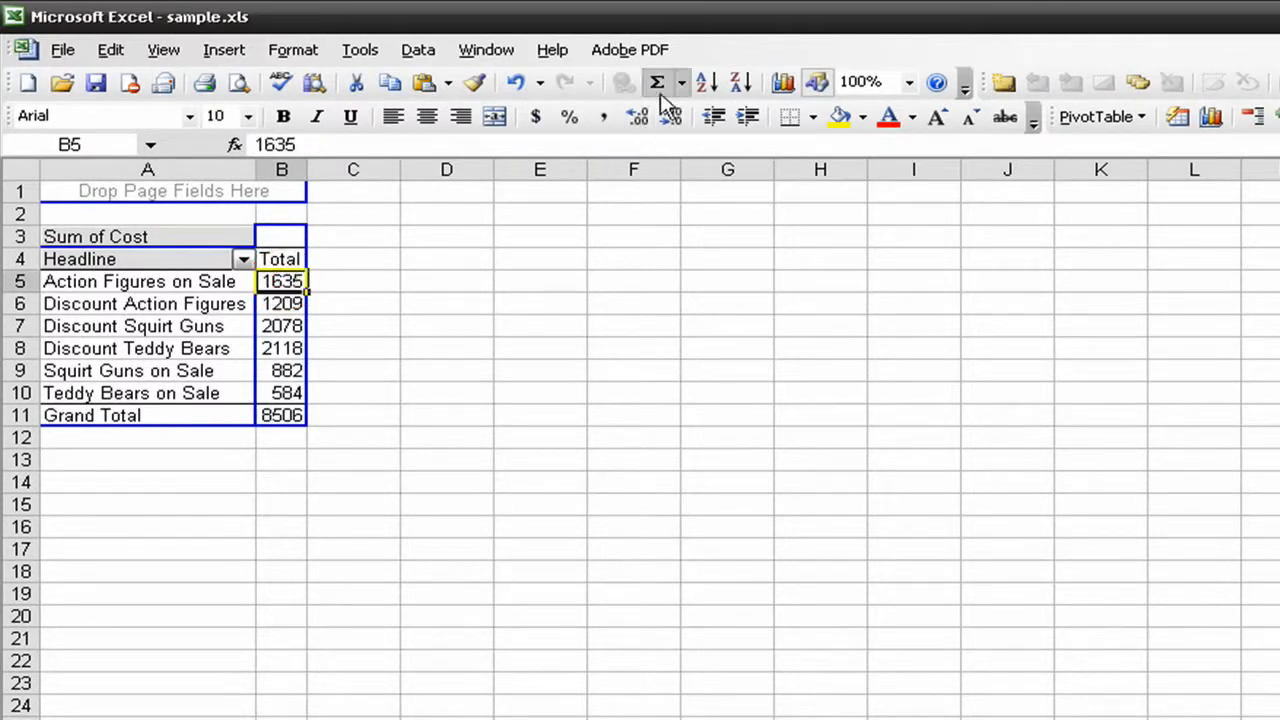
click(742, 84)
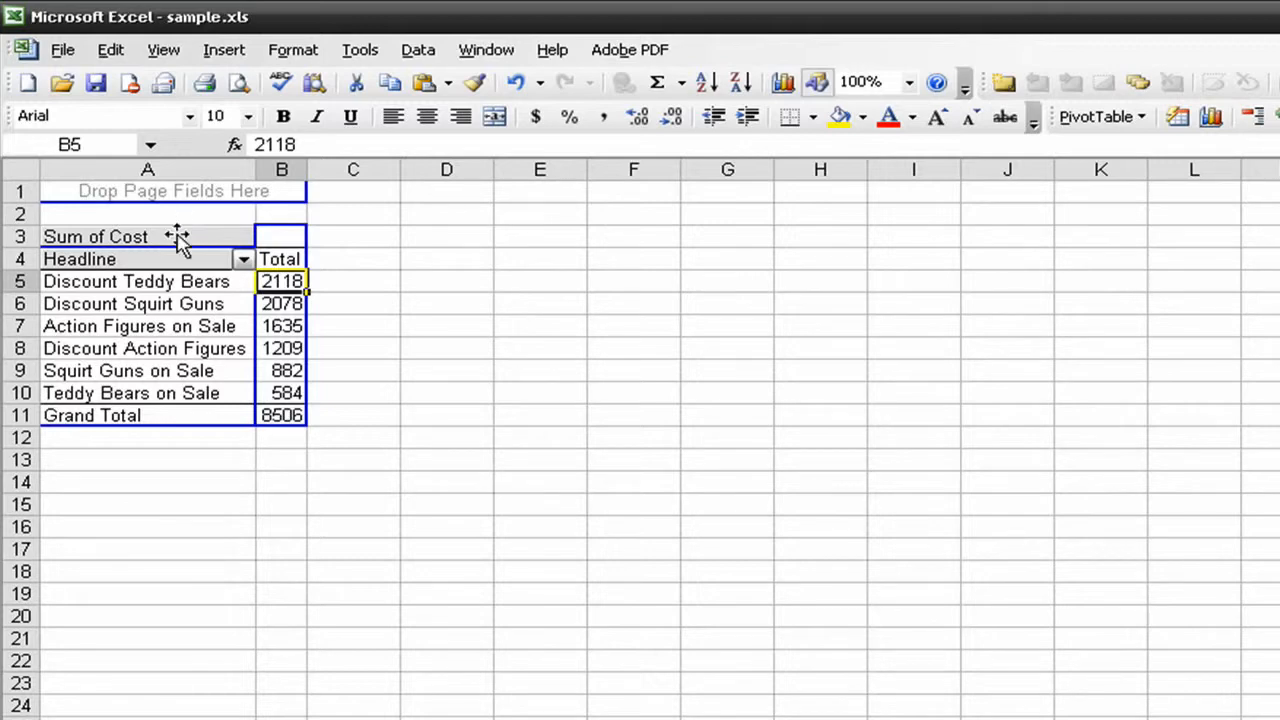
drag(171, 237, 1270, 665)
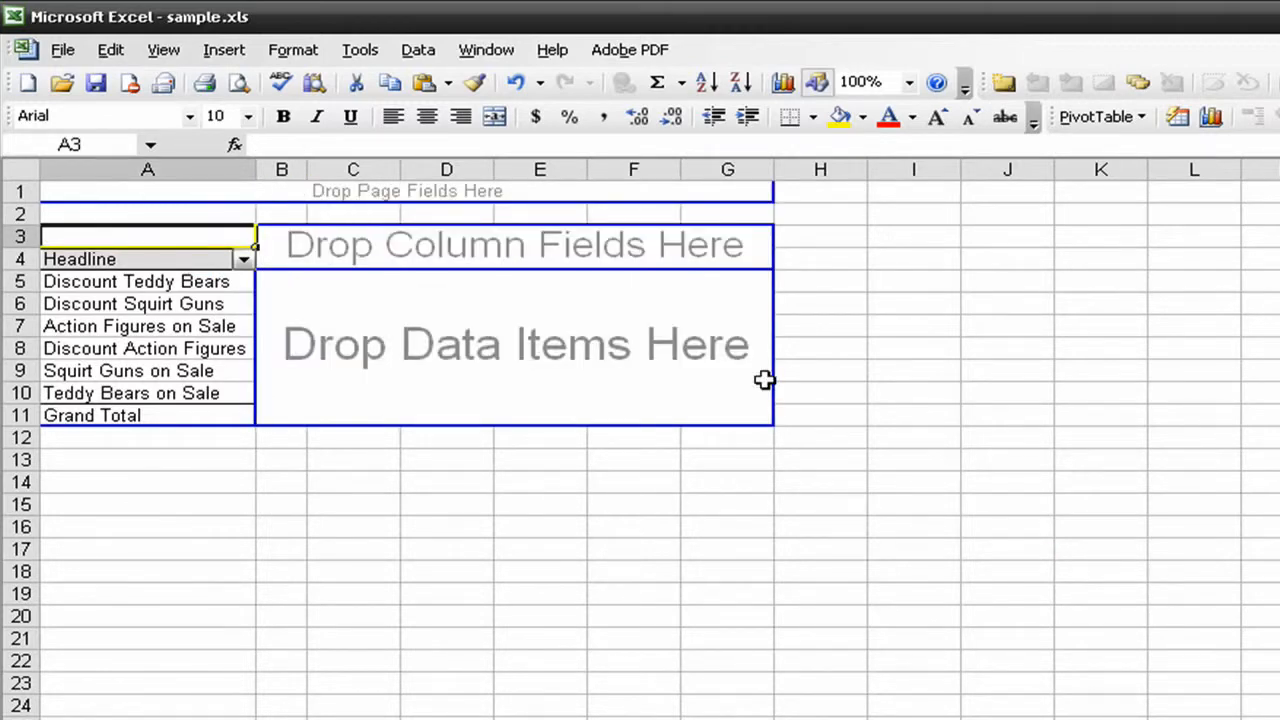
click(587, 294)
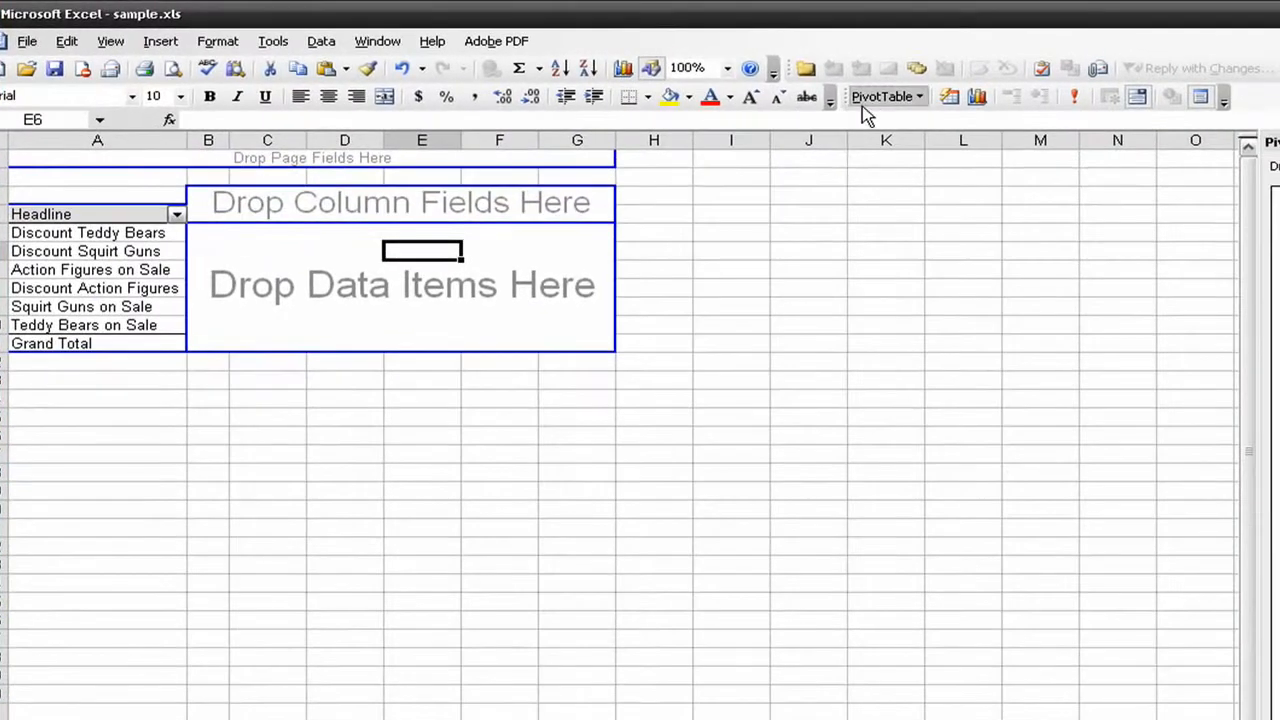
click(880, 97)
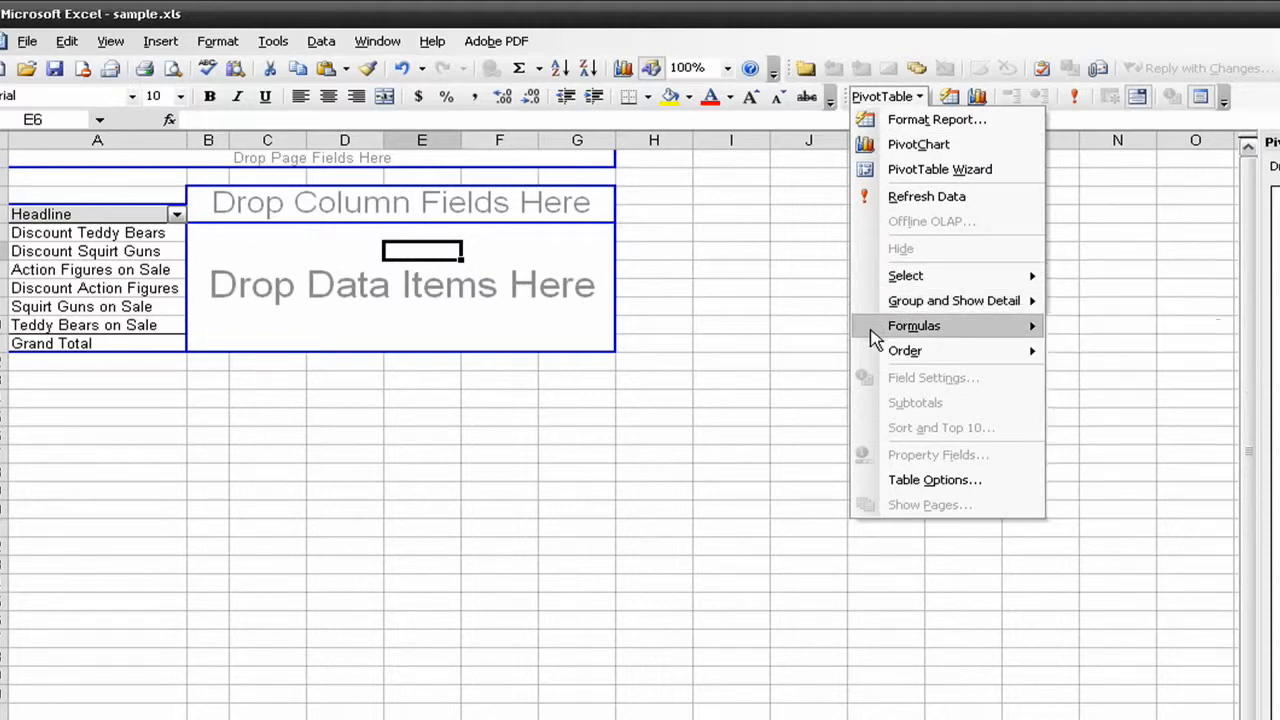
mouse_move(870, 328)
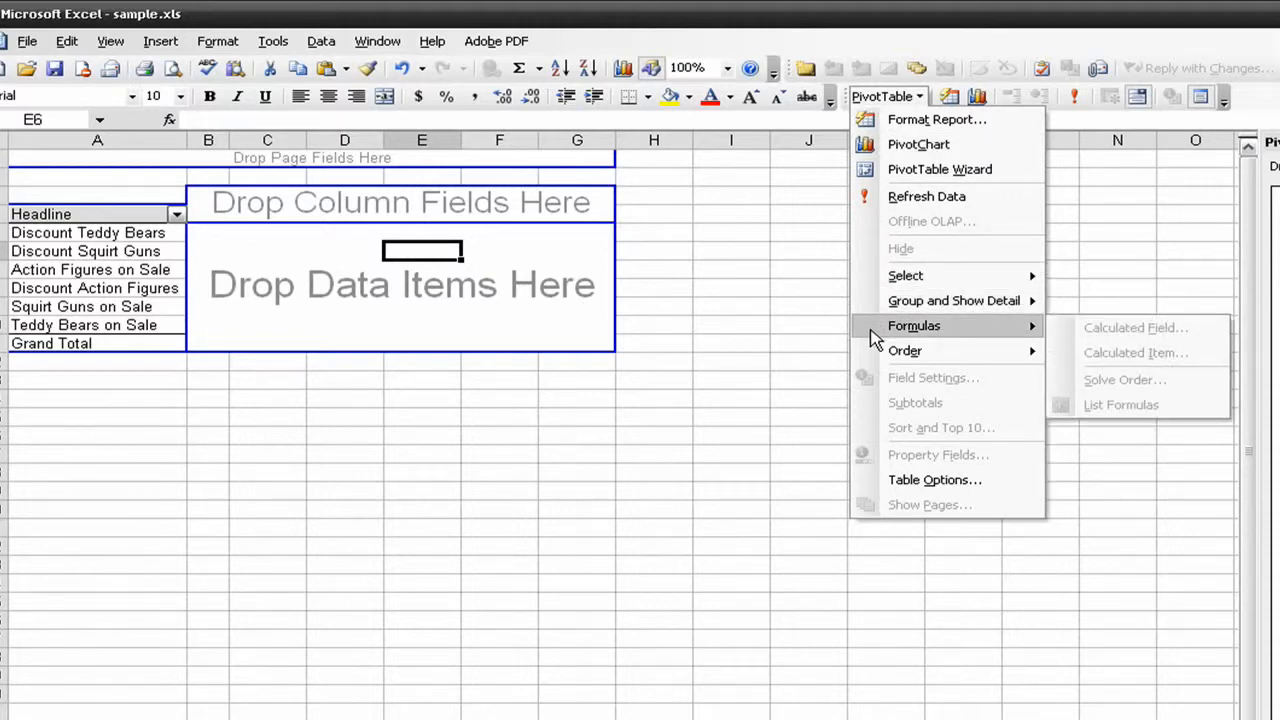
Start a new calculated field for the PivotTable and name it ConvRate
click(107, 232)
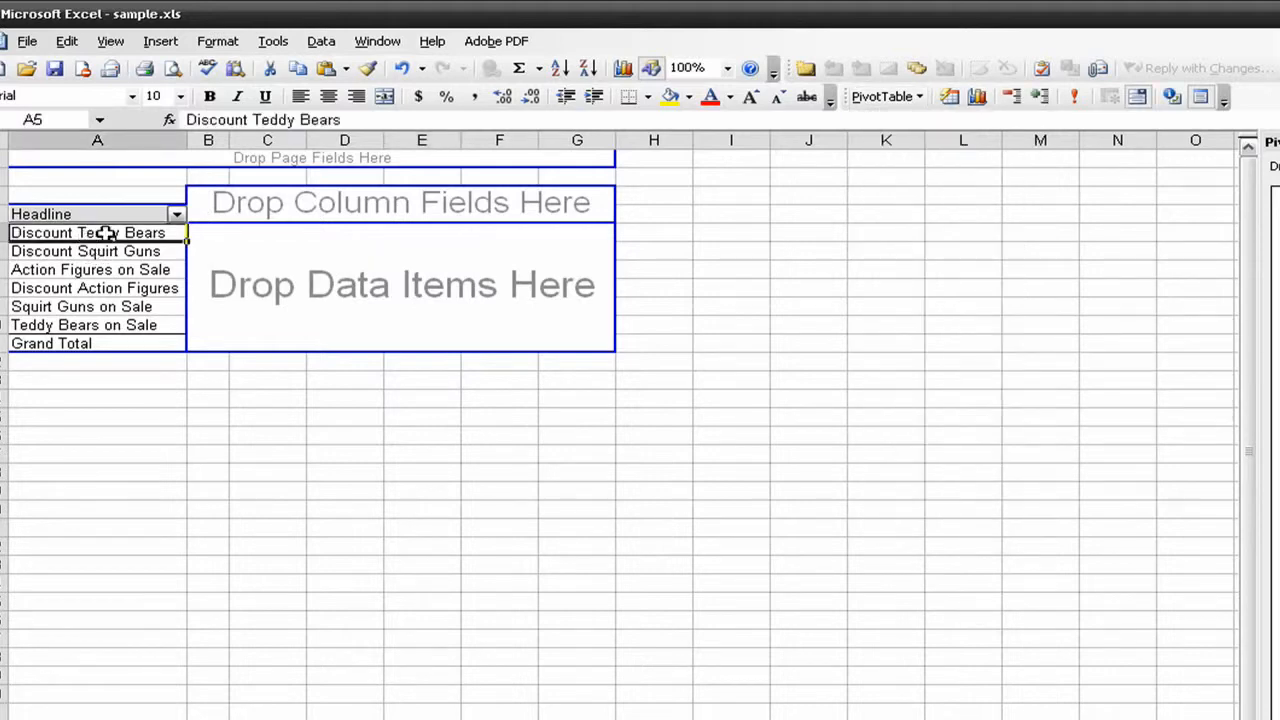
click(880, 96)
mouse_move(860, 330)
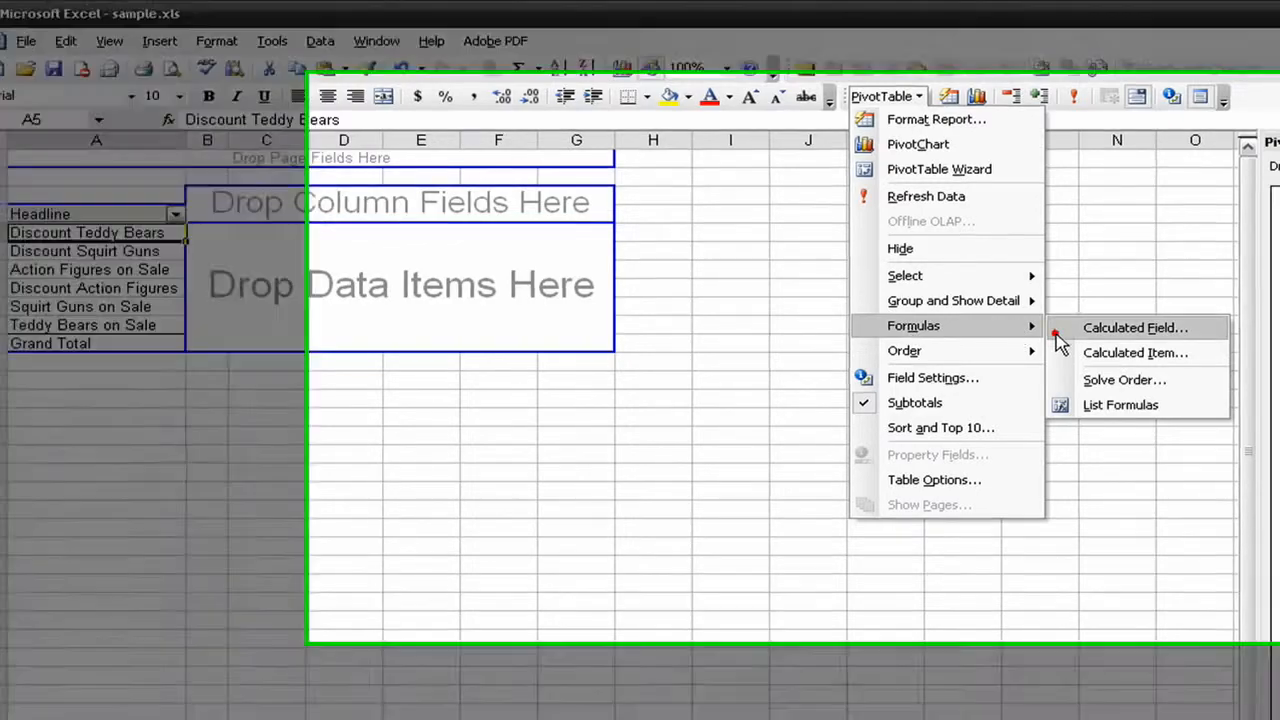
click(1060, 336)
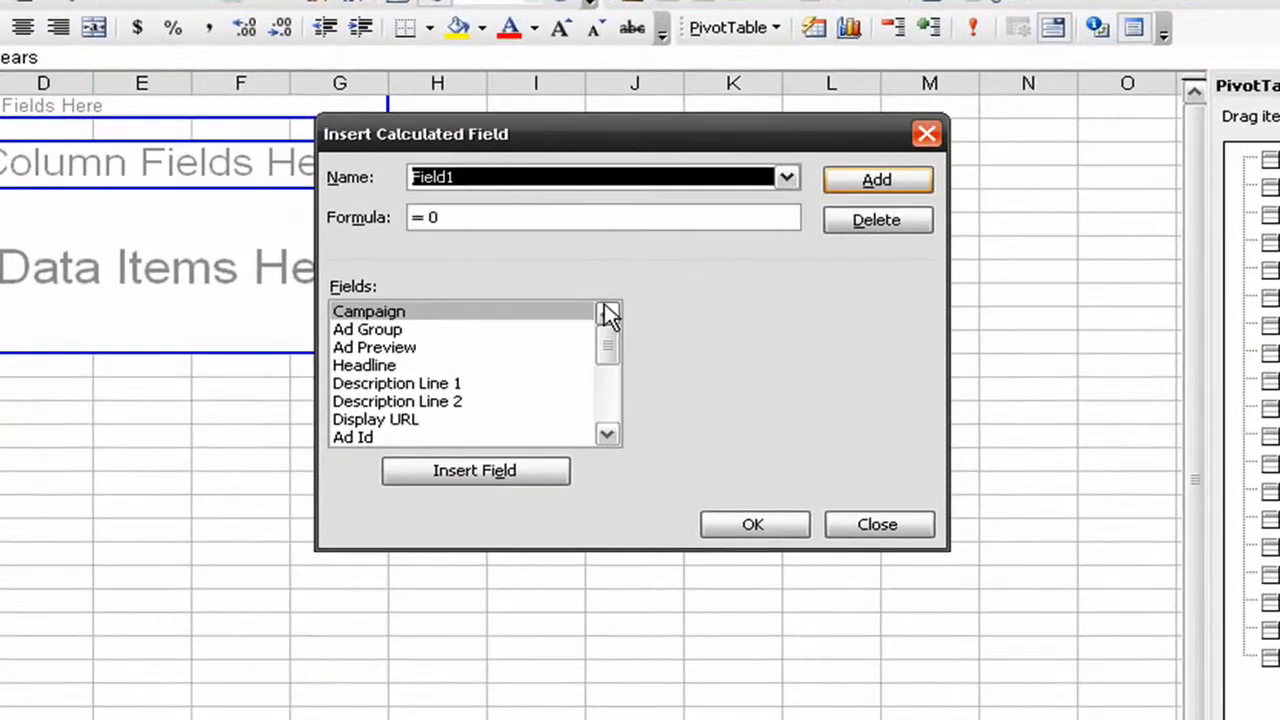
text(ConvRate)
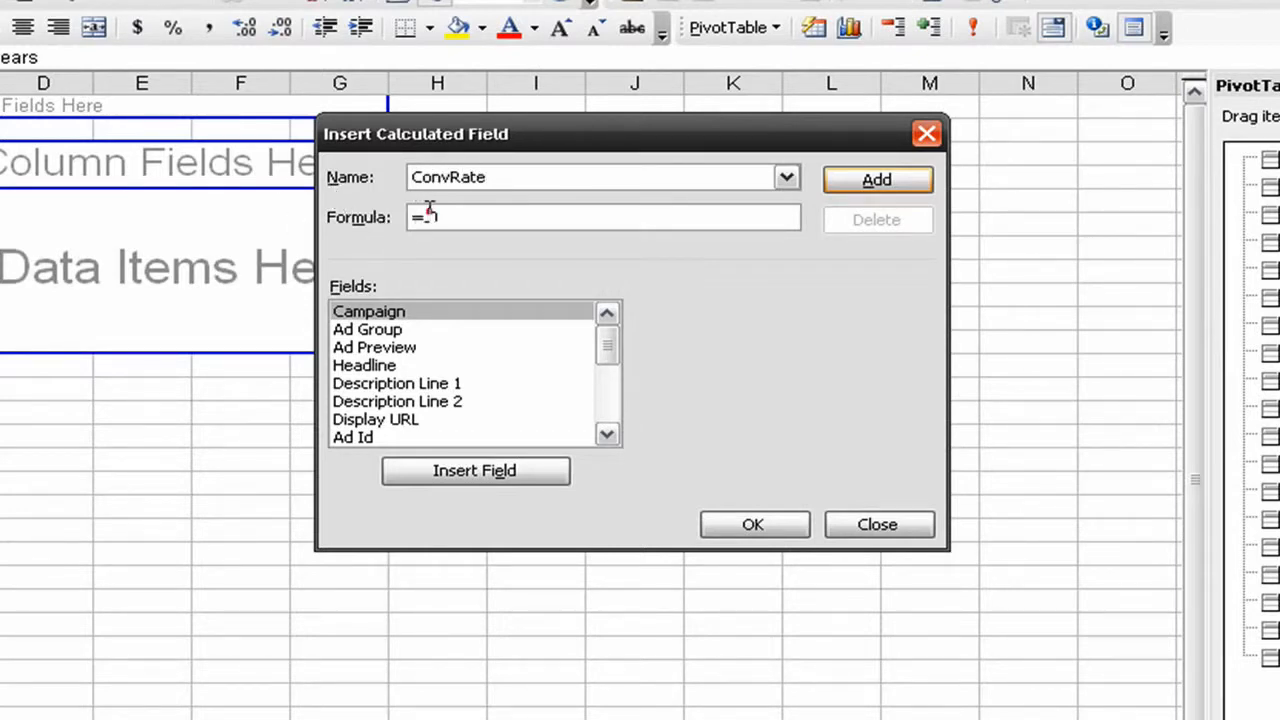
Set the ConvRate formula to 'Conversions (1-per-click)' divided by Clicks and insert the calculated field into the PivotTable
drag(428, 212, 450, 212)
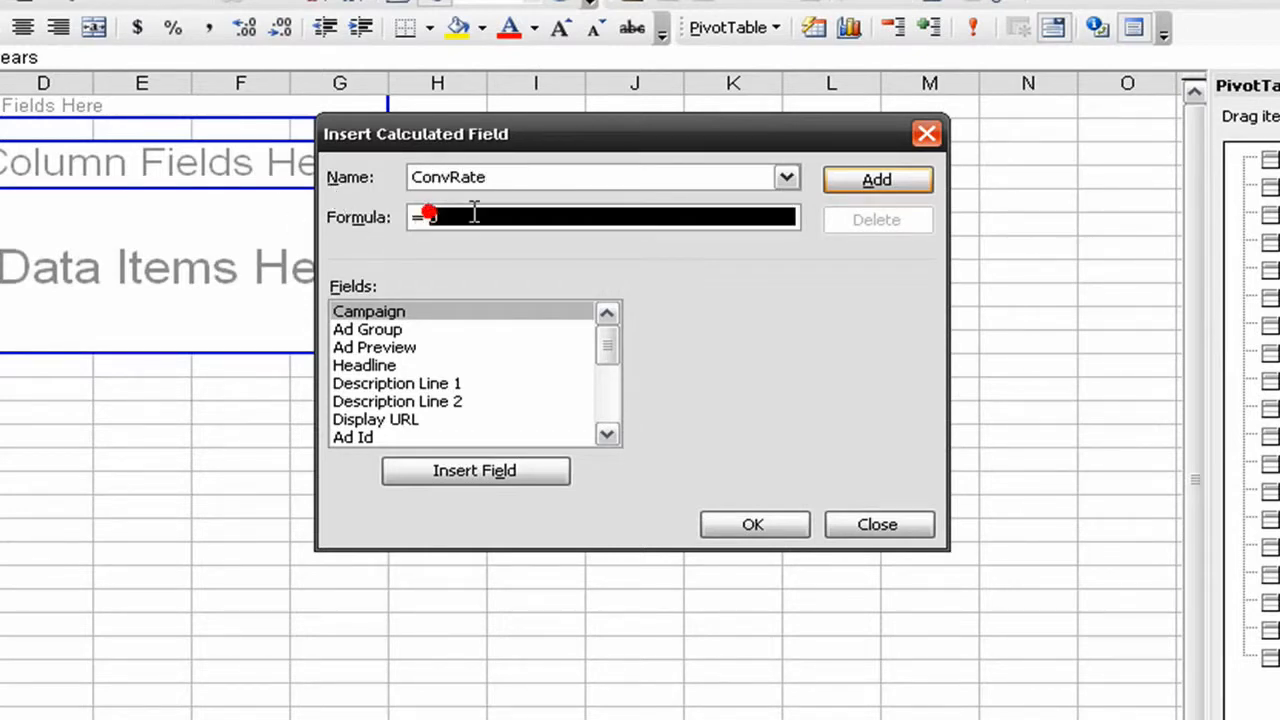
click(606, 405)
click(606, 405)
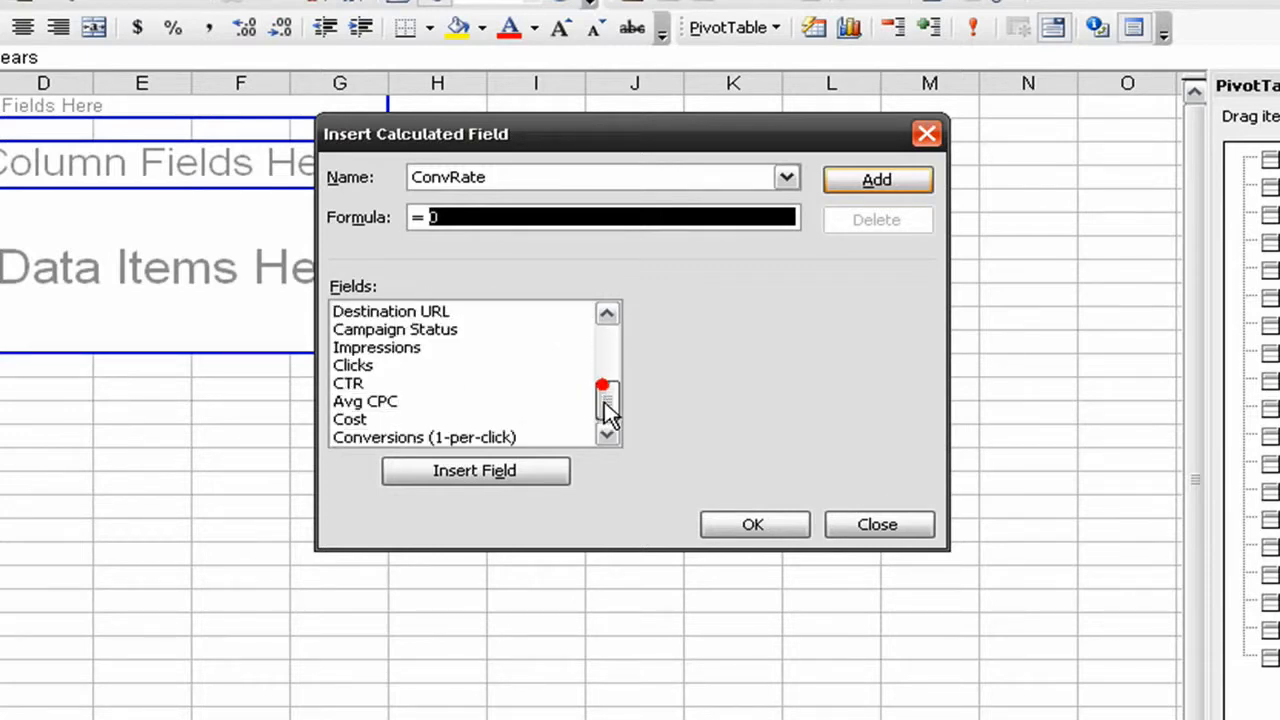
double_click(481, 437)
text(/)
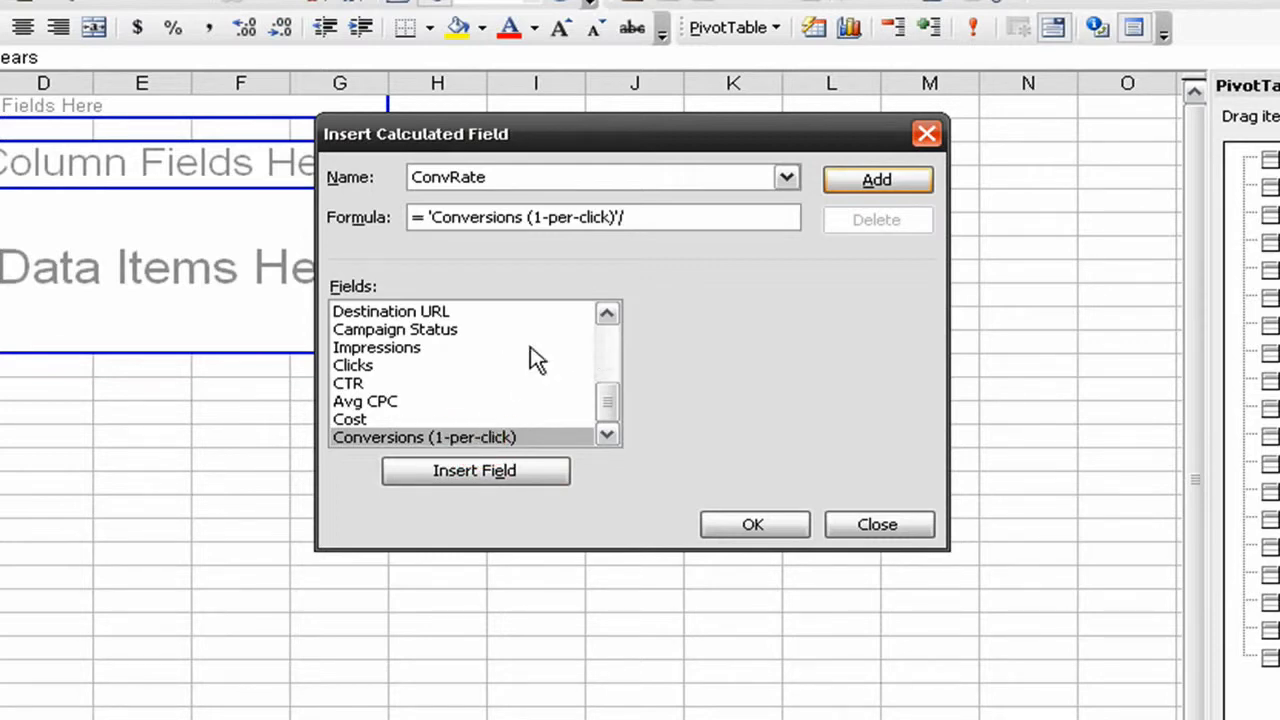
click(483, 379)
double_click(484, 362)
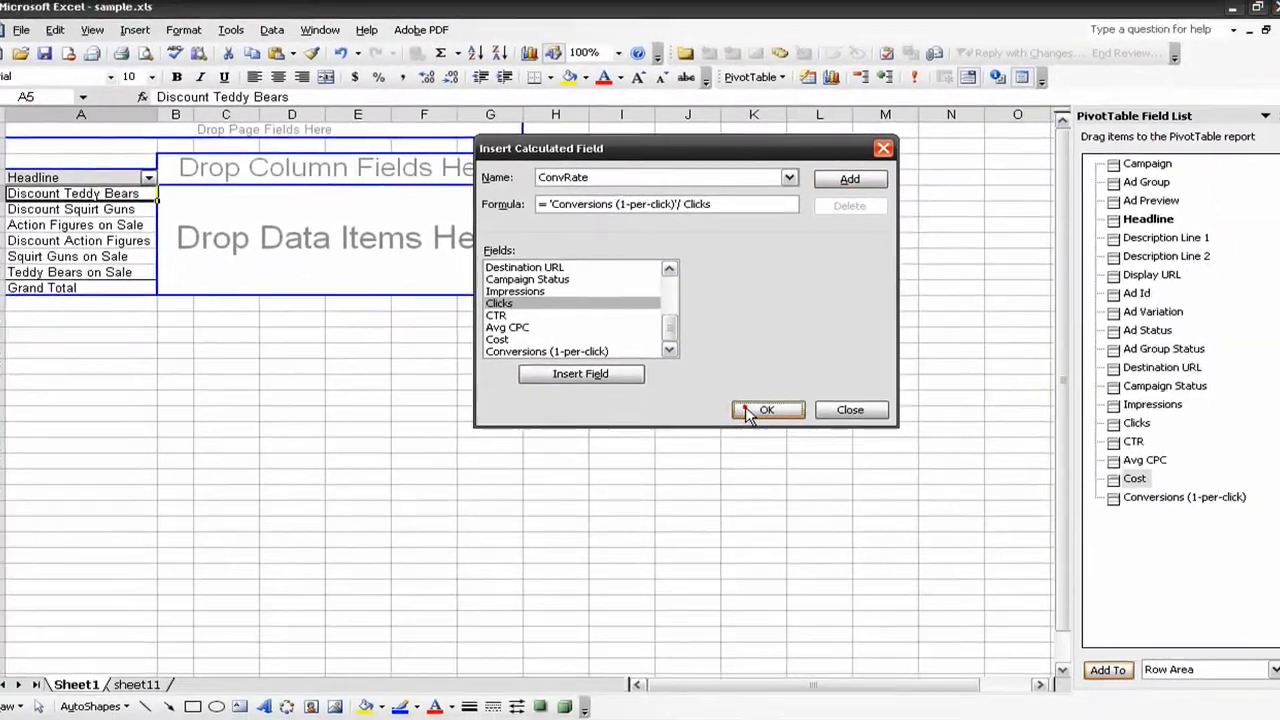
click(752, 524)
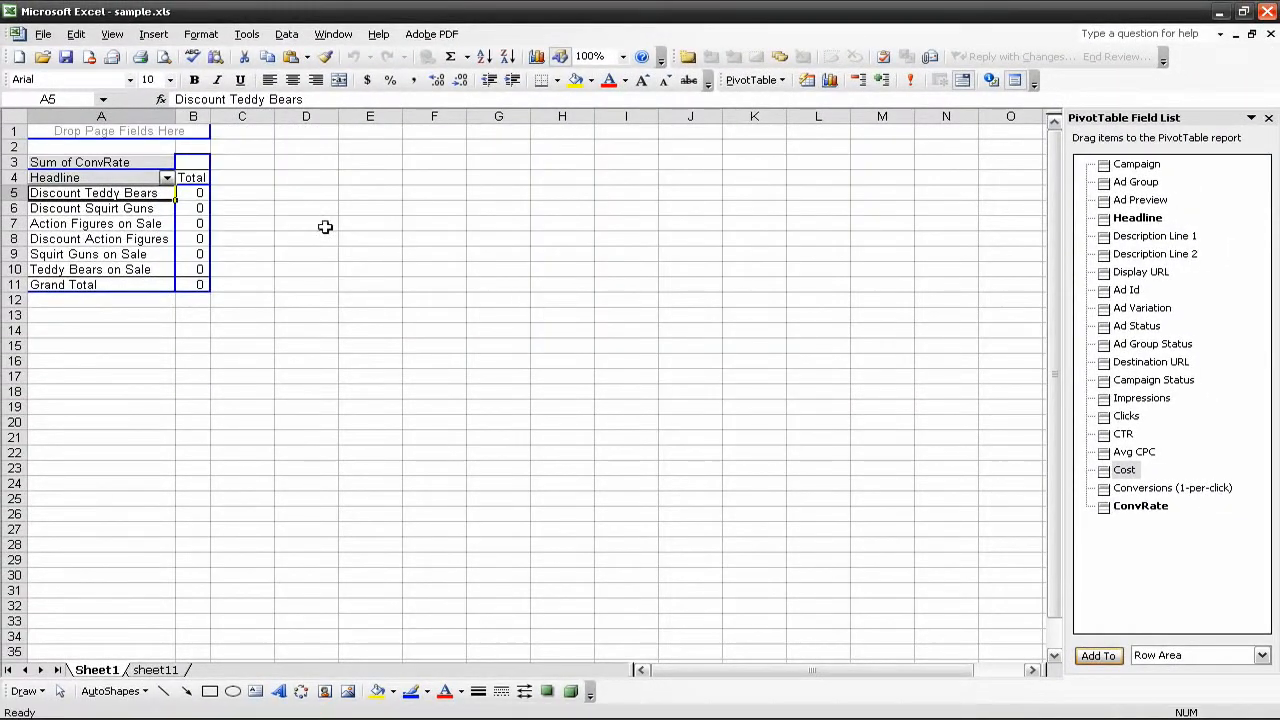
Format the Sum of ConvRate data field as a percentage with 1 decimal place
click(190, 190)
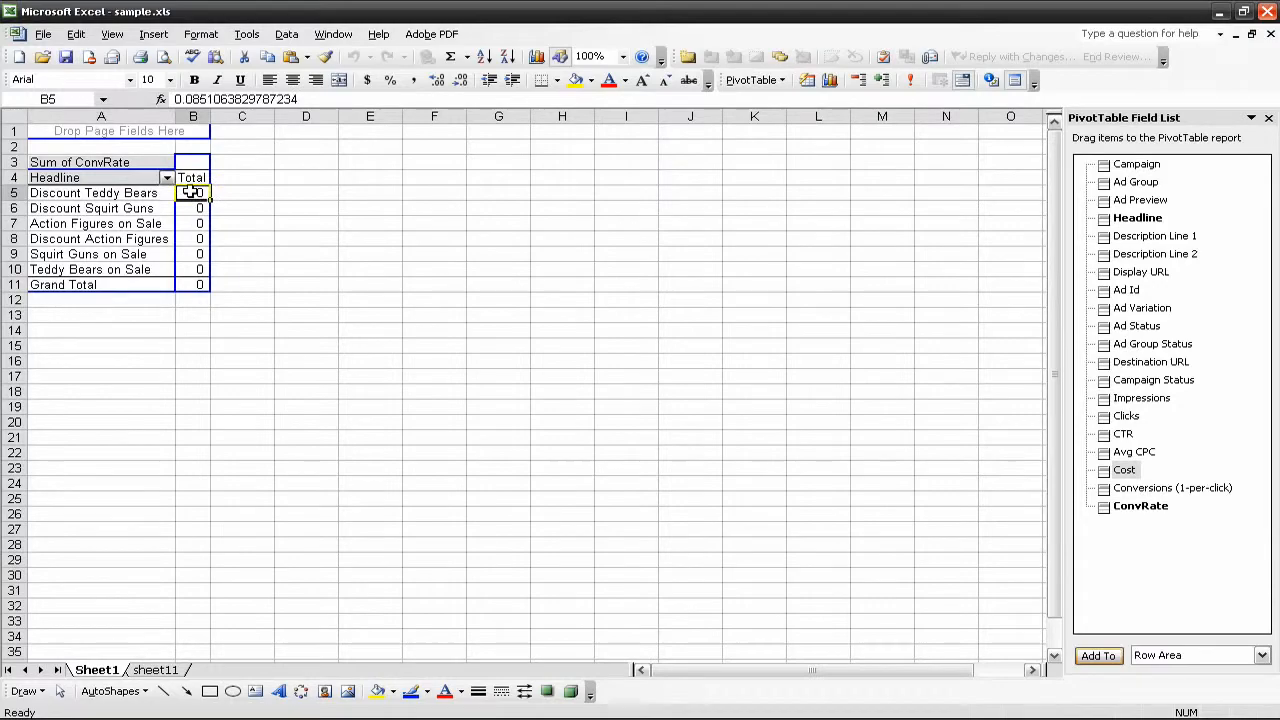
right_click(190, 191)
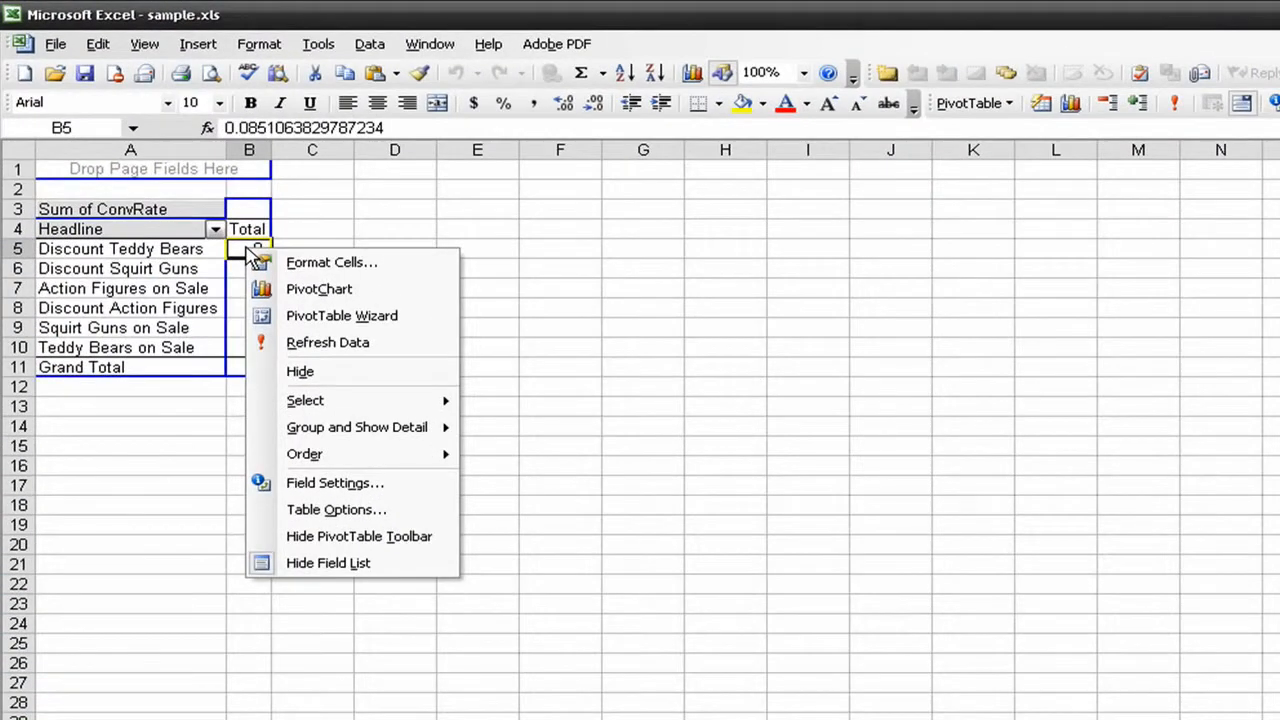
click(293, 483)
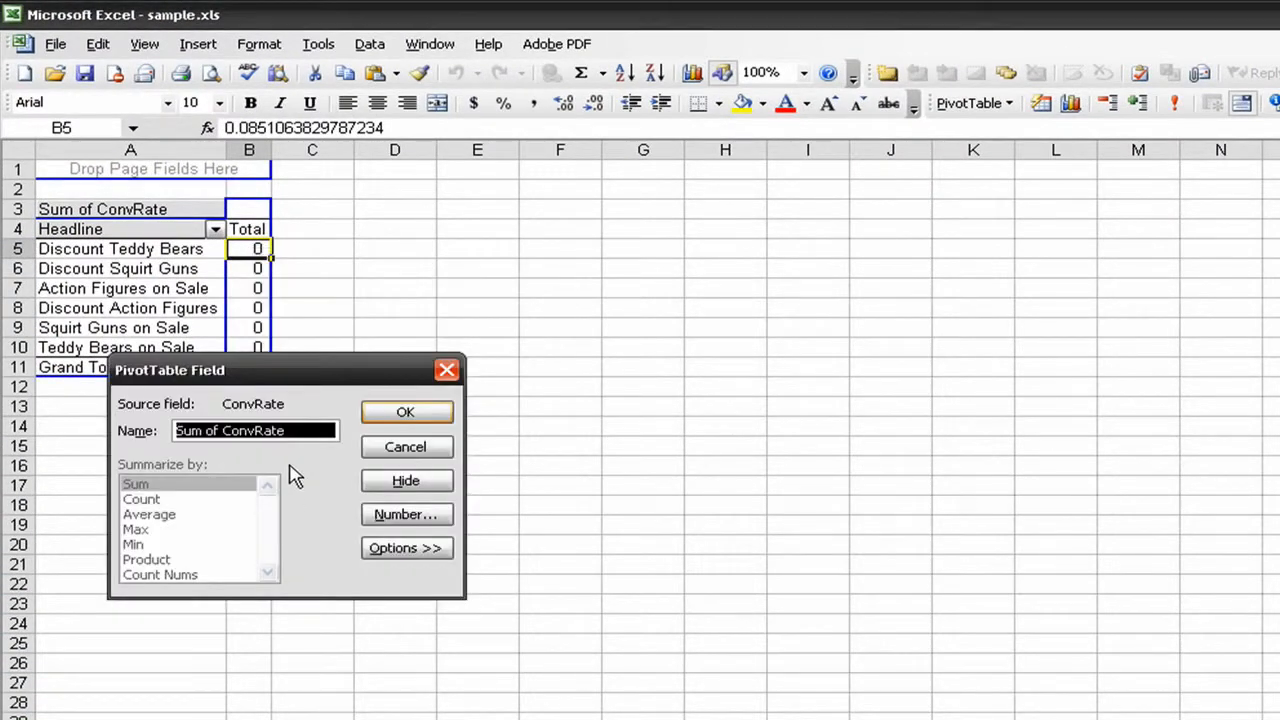
click(372, 516)
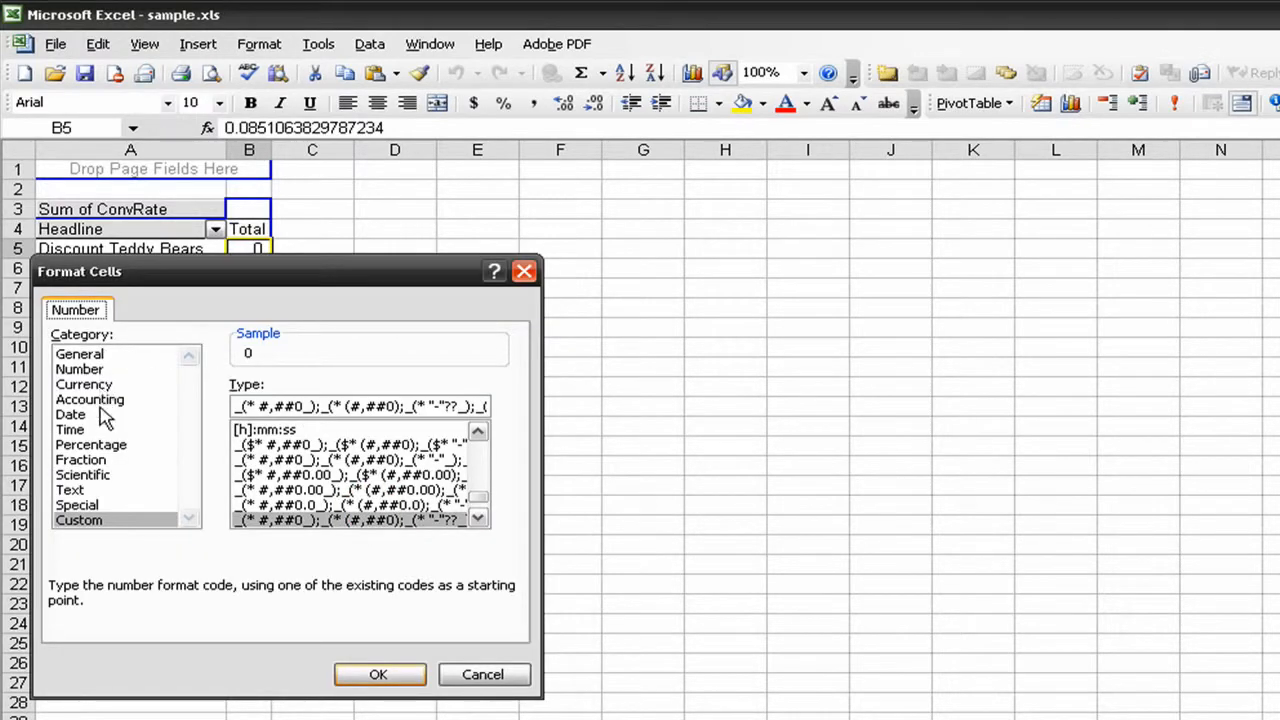
click(91, 445)
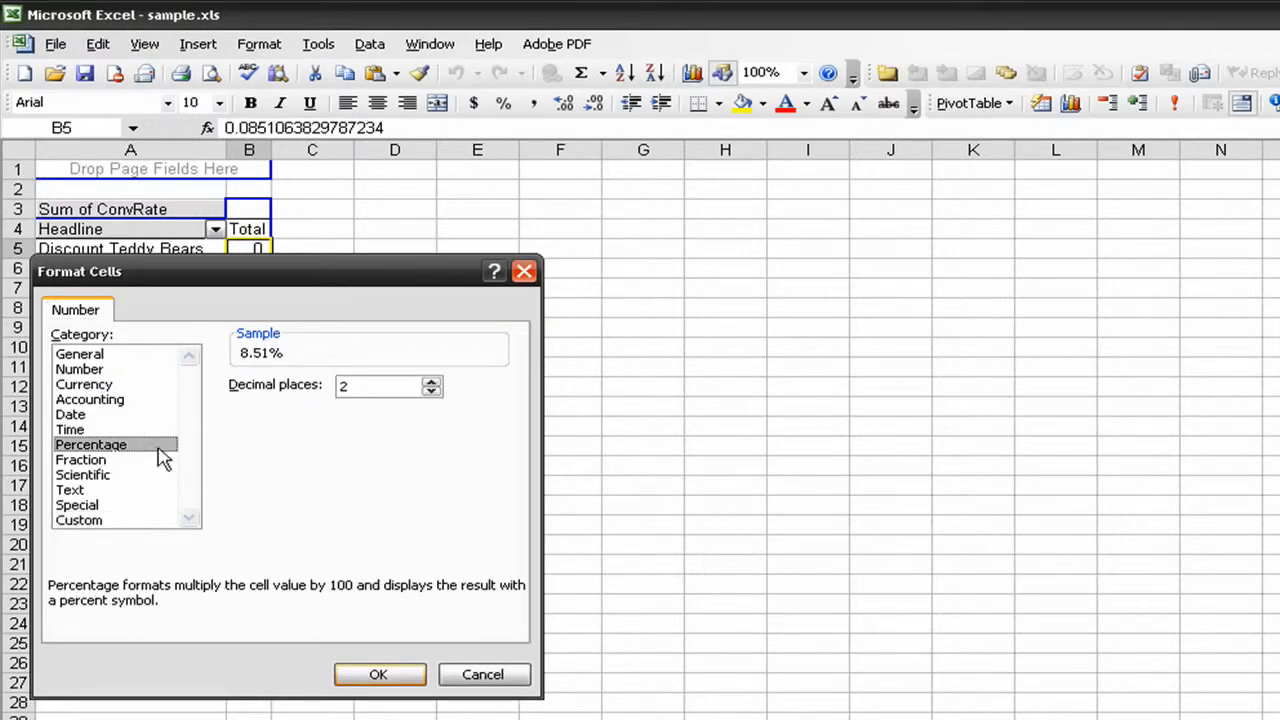
click(427, 394)
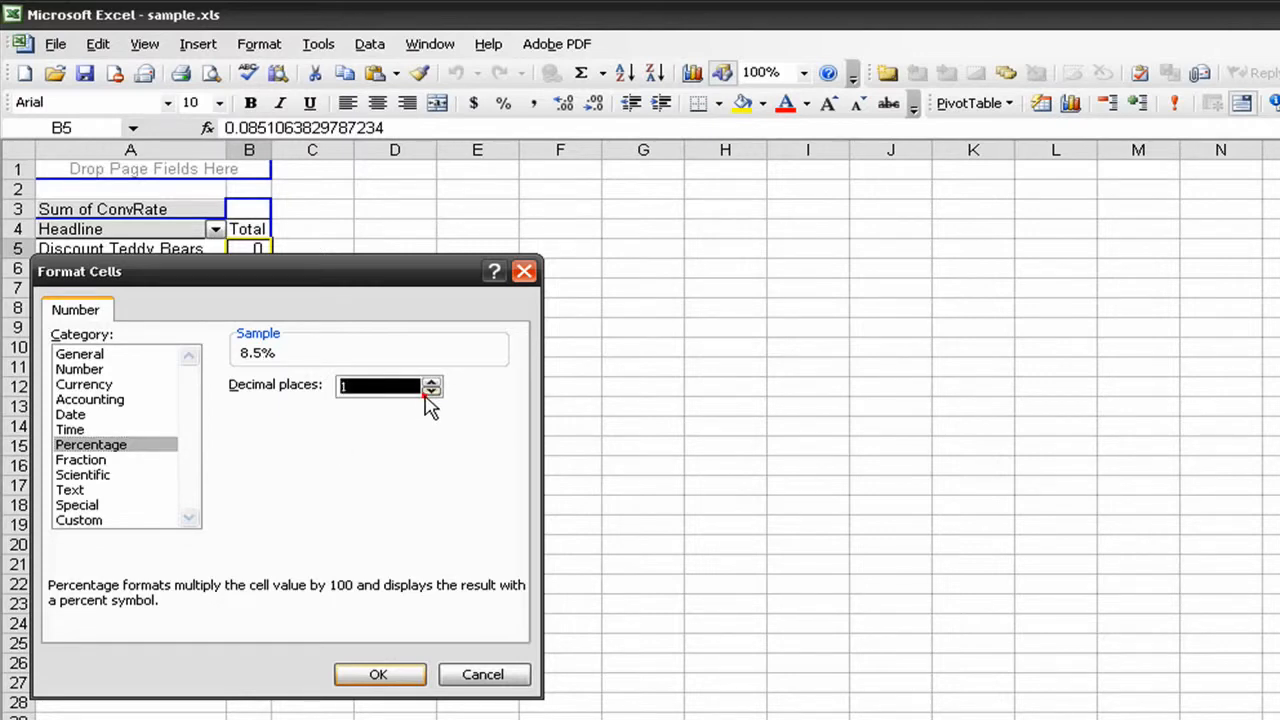
click(356, 673)
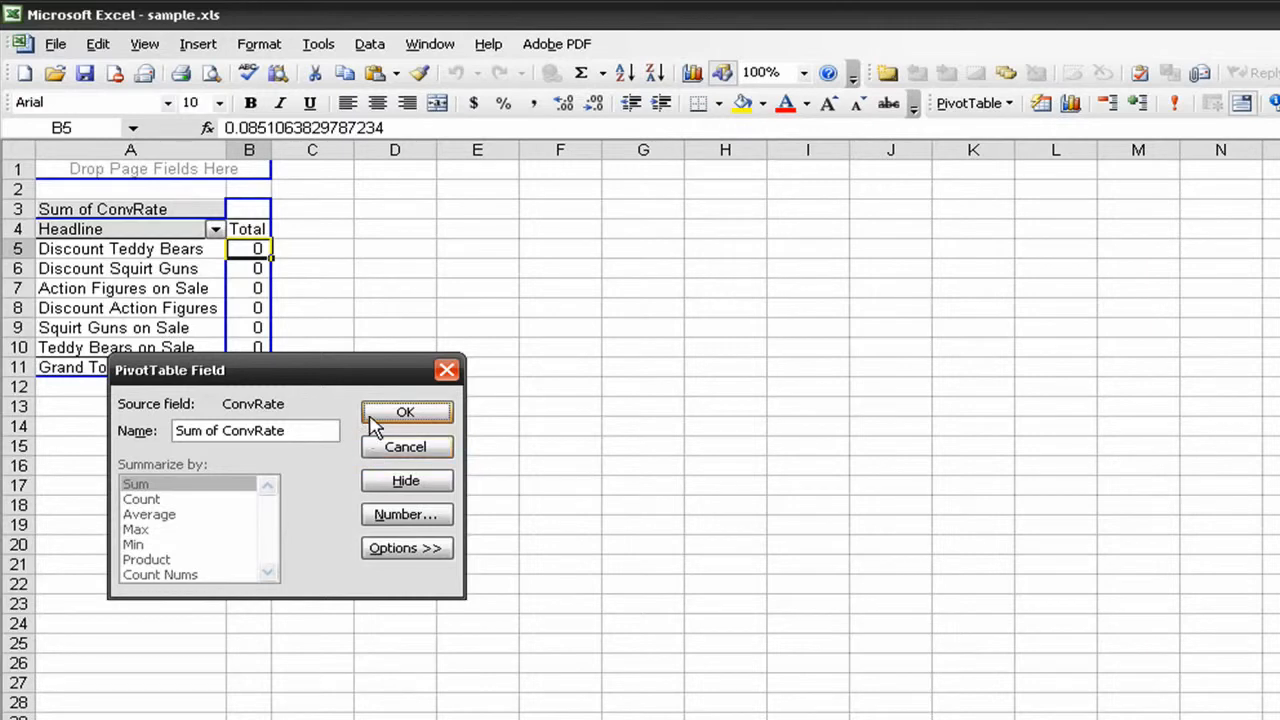
click(372, 418)
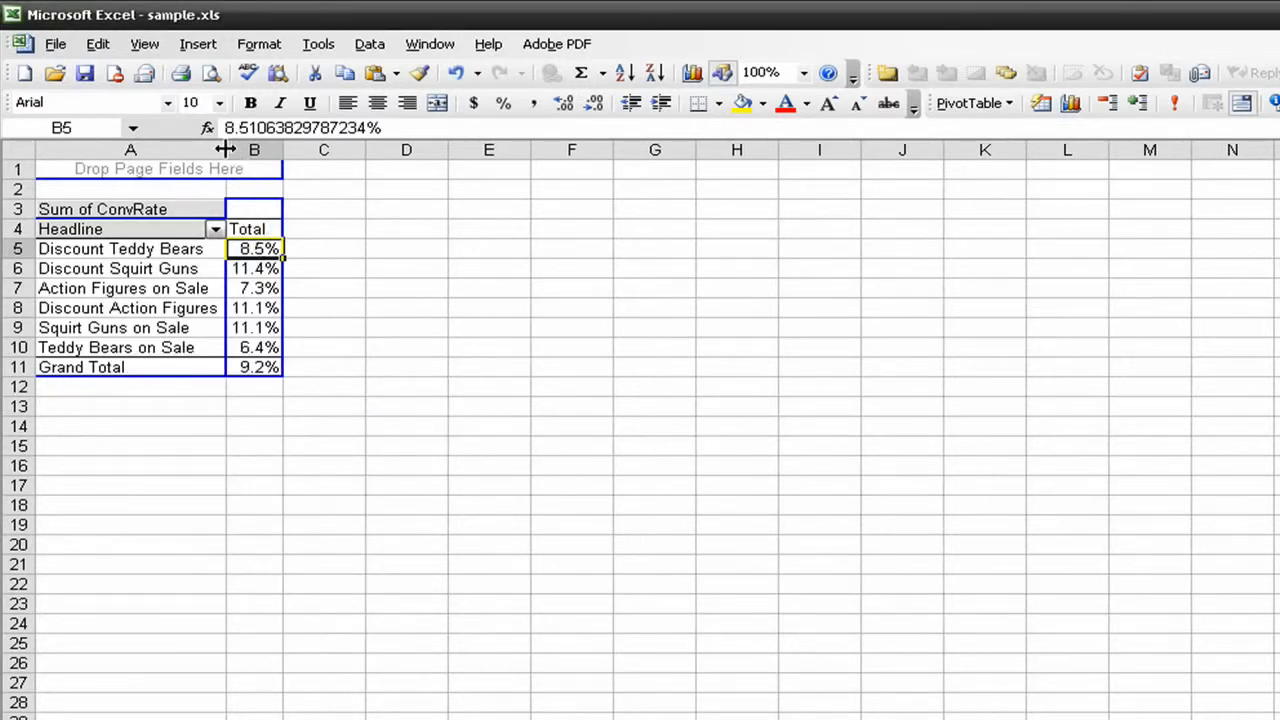
Sort the headlines by conversion rate in descending order and widen column A
drag(225, 149, 307, 149)
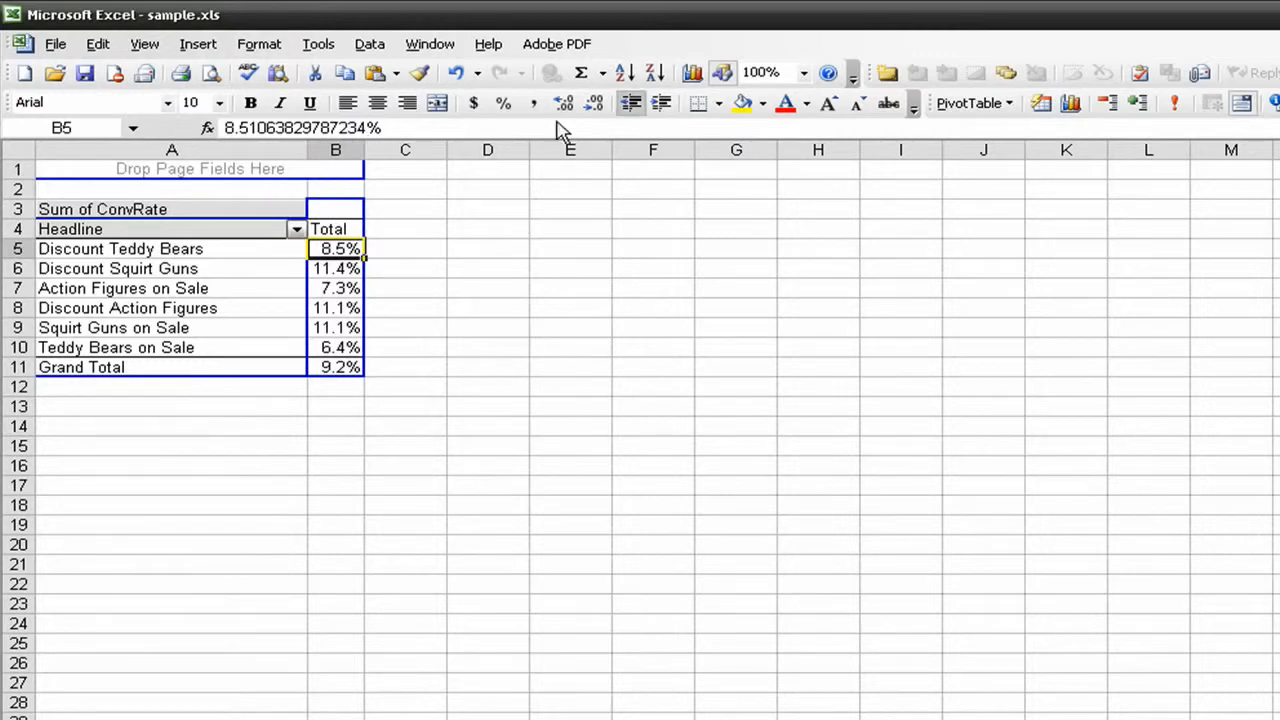
click(653, 75)
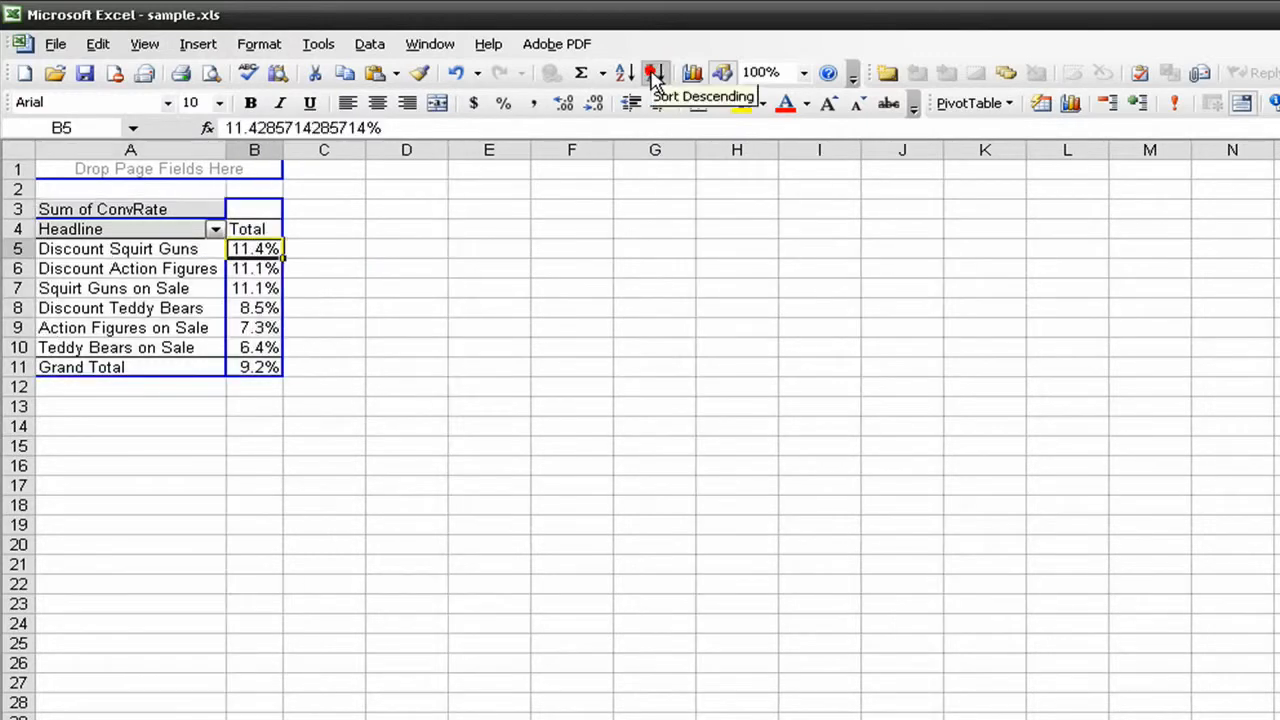
drag(224, 148, 350, 148)
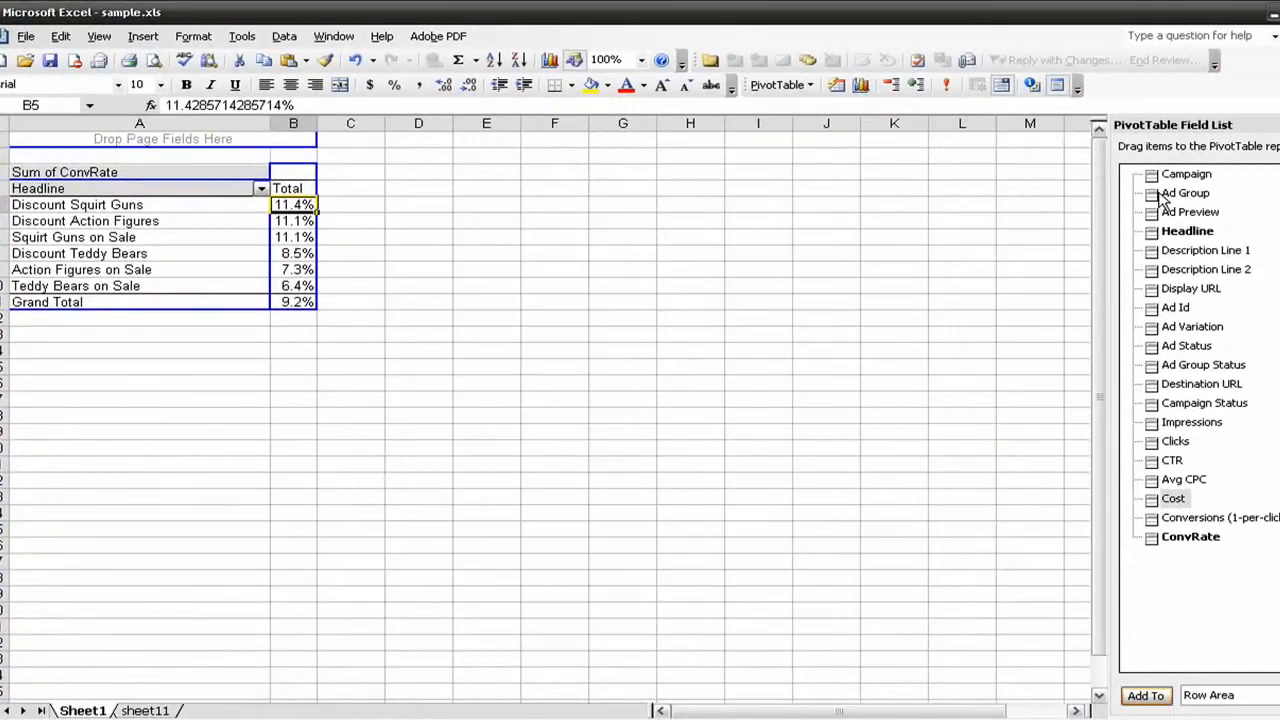
Add Ad Group to the PivotTable as the outer row field ahead of Headline
click(1153, 197)
drag(1150, 197, 230, 180)
drag(55, 185, 22, 194)
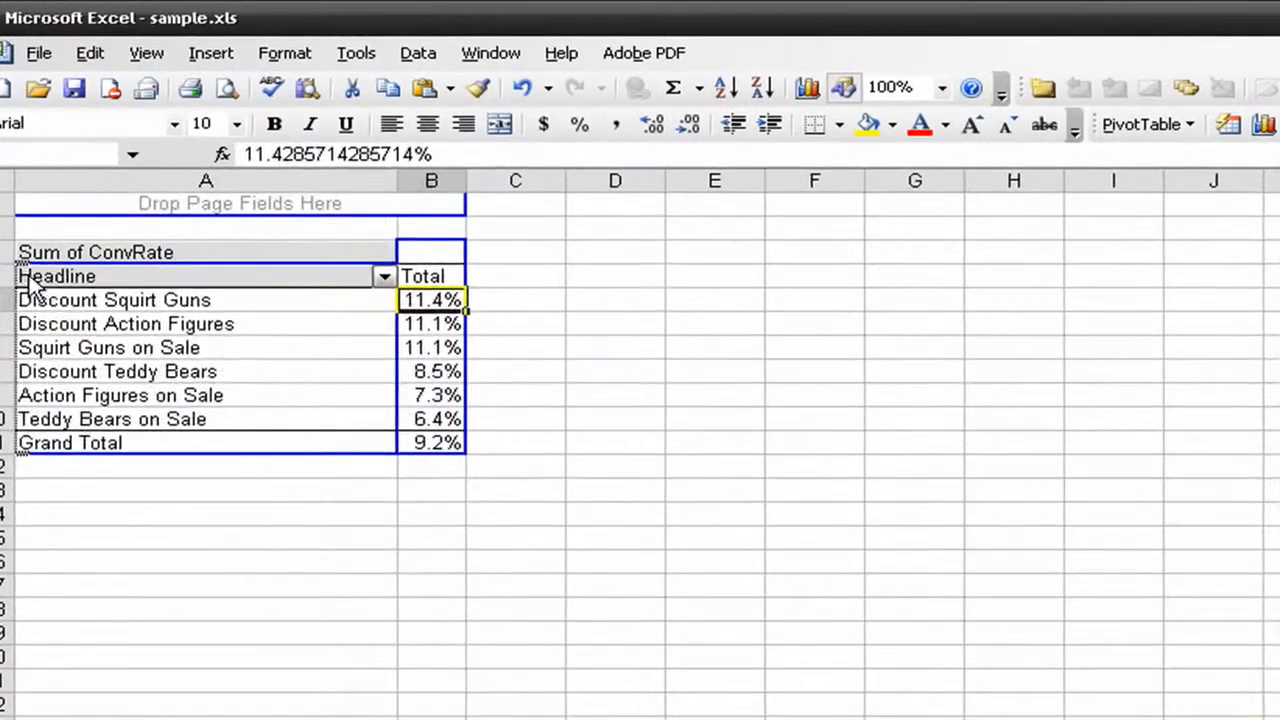
drag(30, 285, 25, 272)
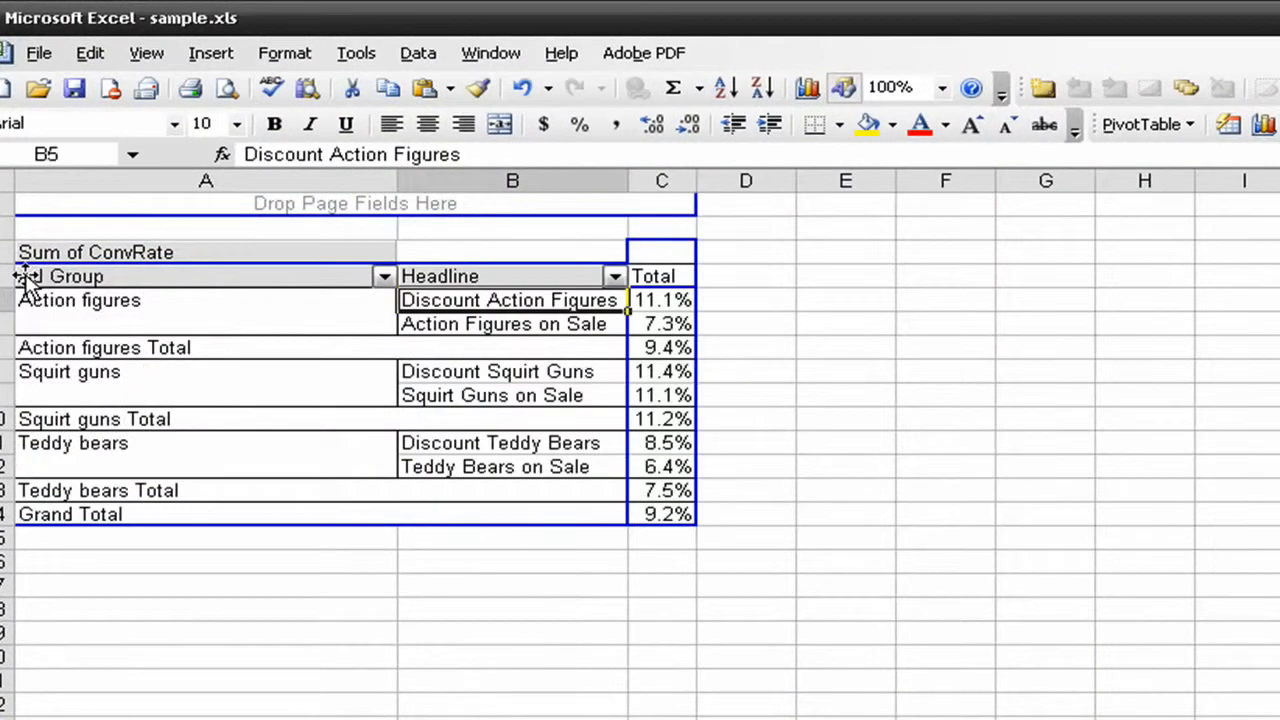
Hide the Ad Group subtotal rows in the PivotTable
click(108, 349)
right_click(115, 357)
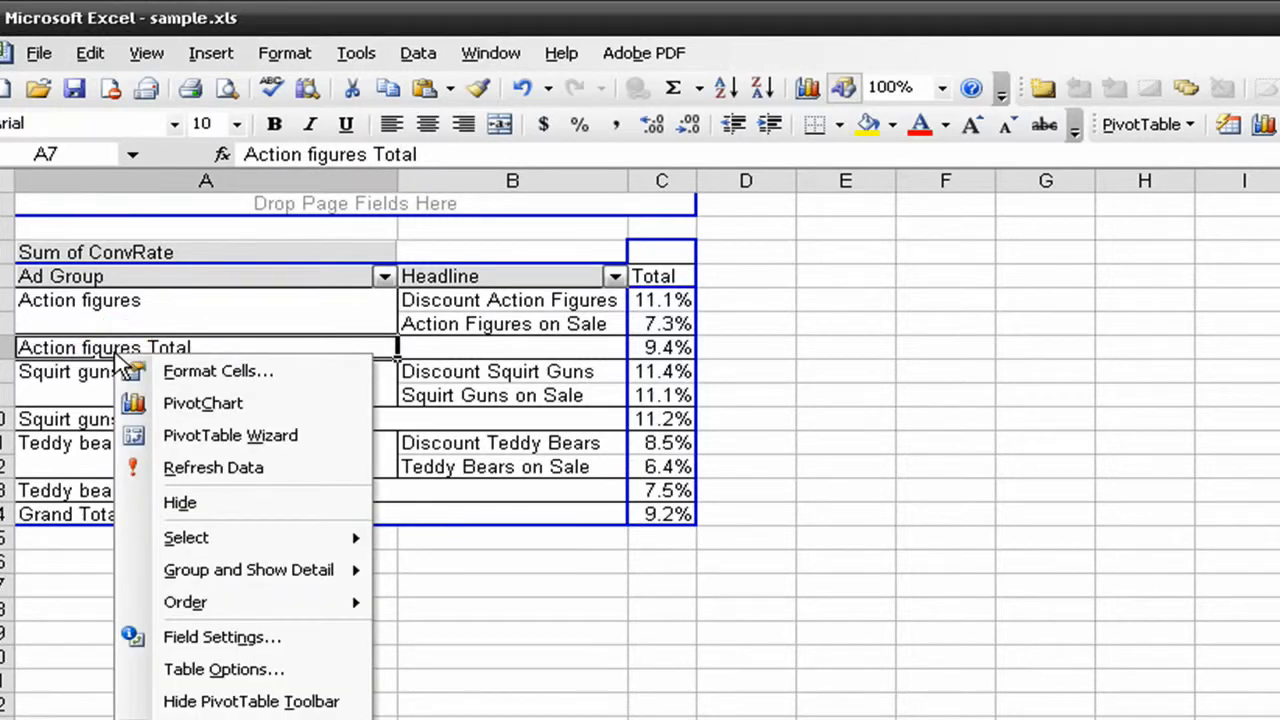
click(120, 502)
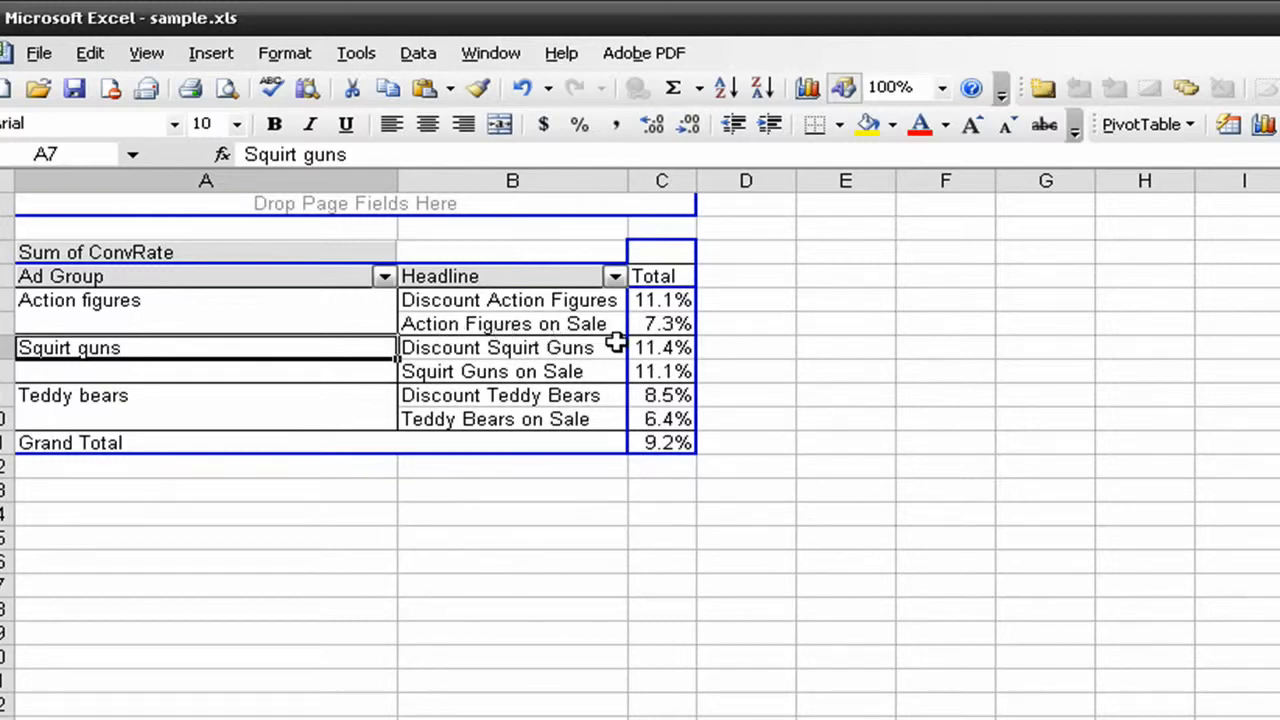
Break the conversion rates down by Campaign ahead of Ad Group without subtotals, and take Campaign back out of the PivotTable
drag(512, 278, 191, 279)
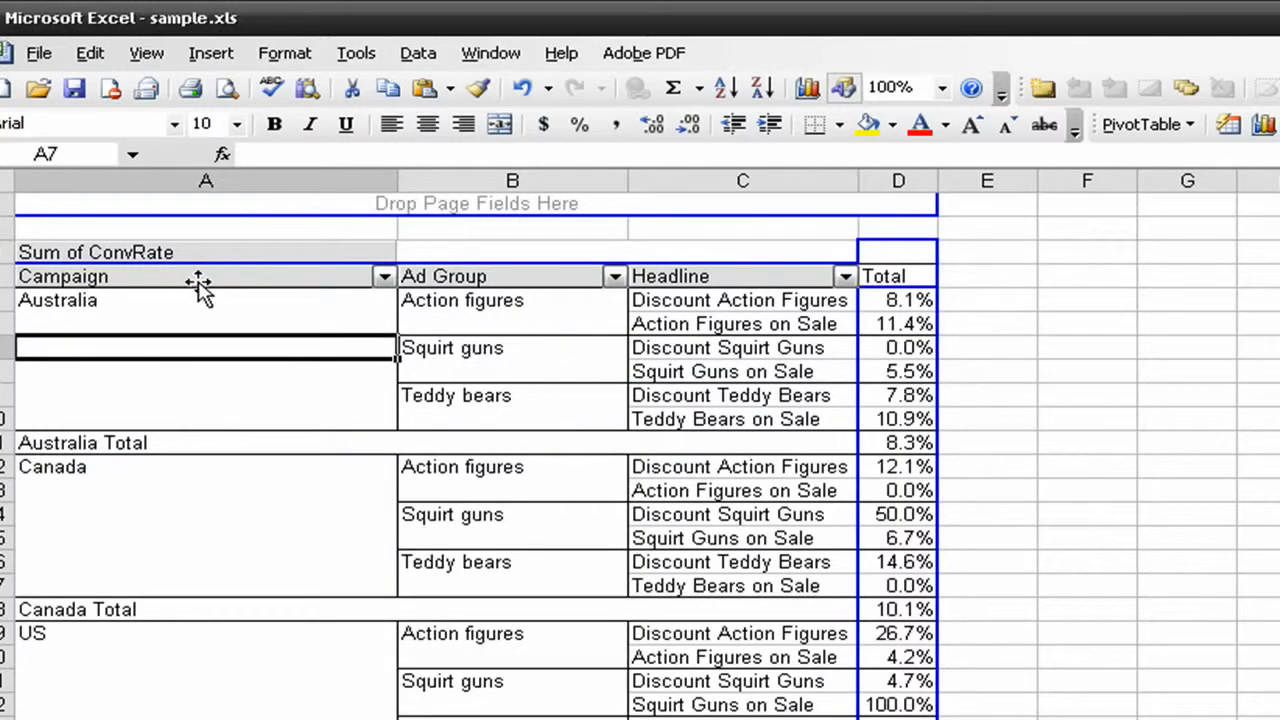
right_click(122, 440)
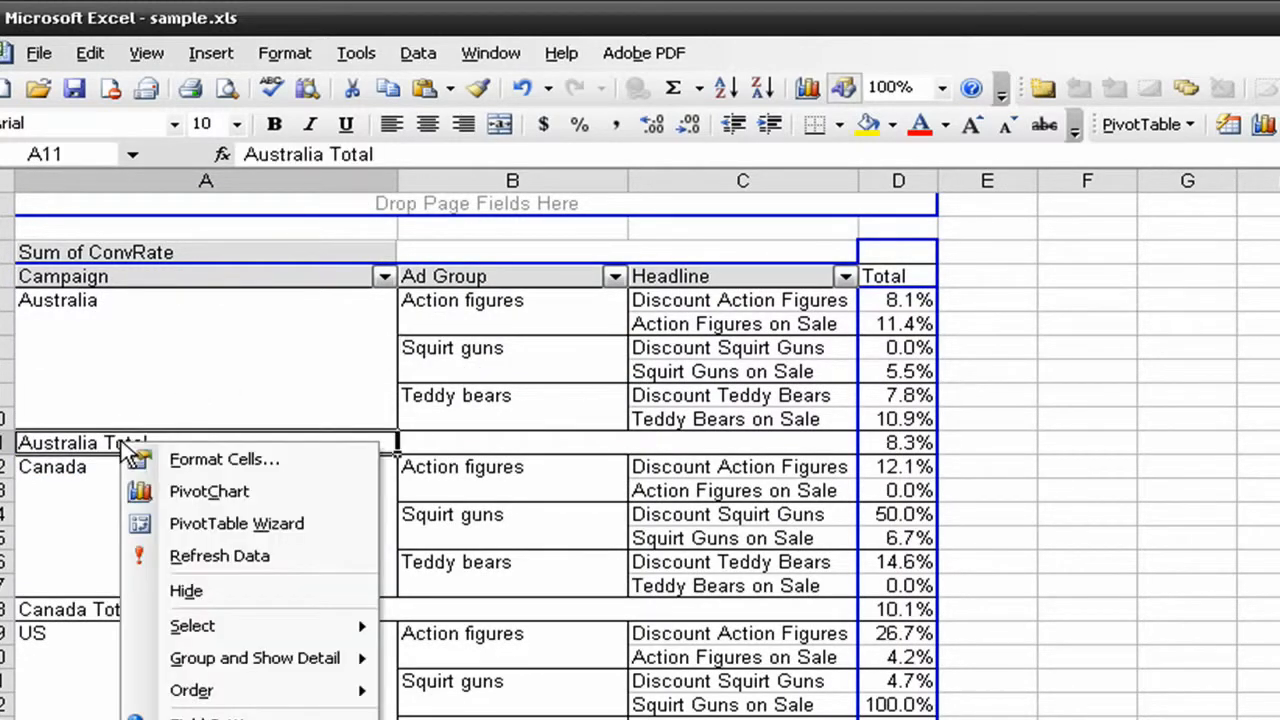
click(130, 590)
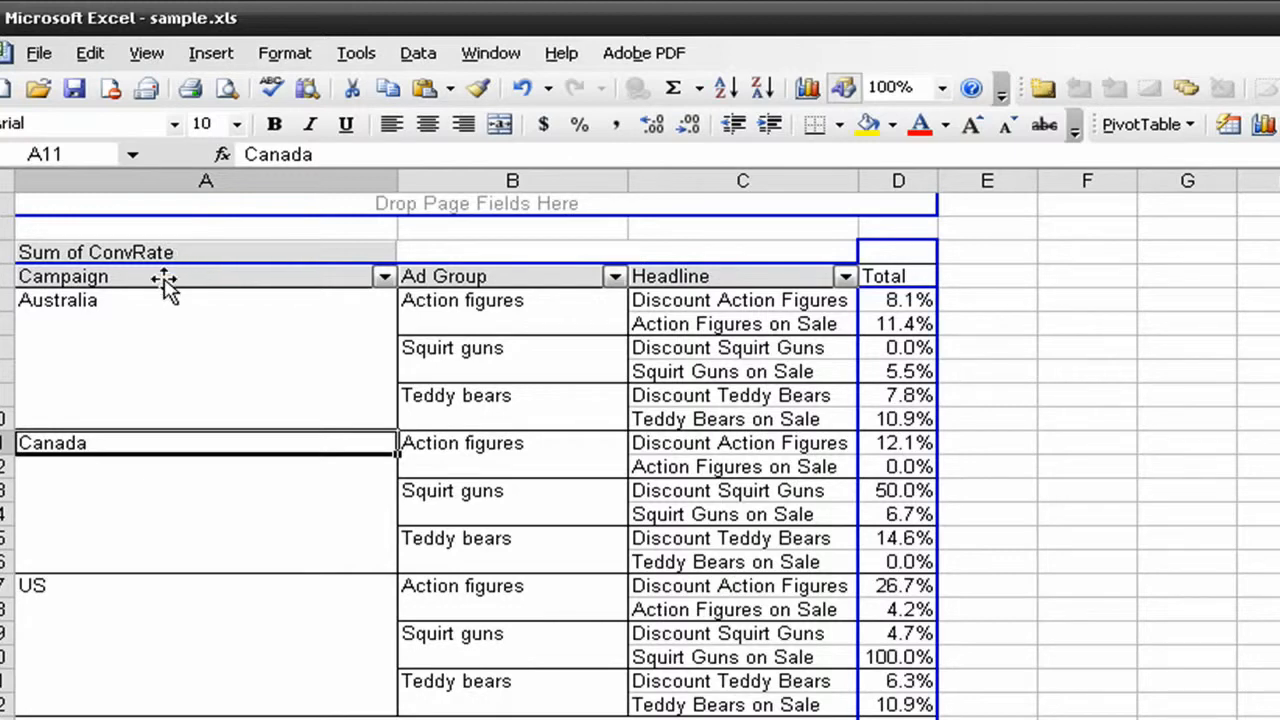
drag(163, 285, 780, 292)
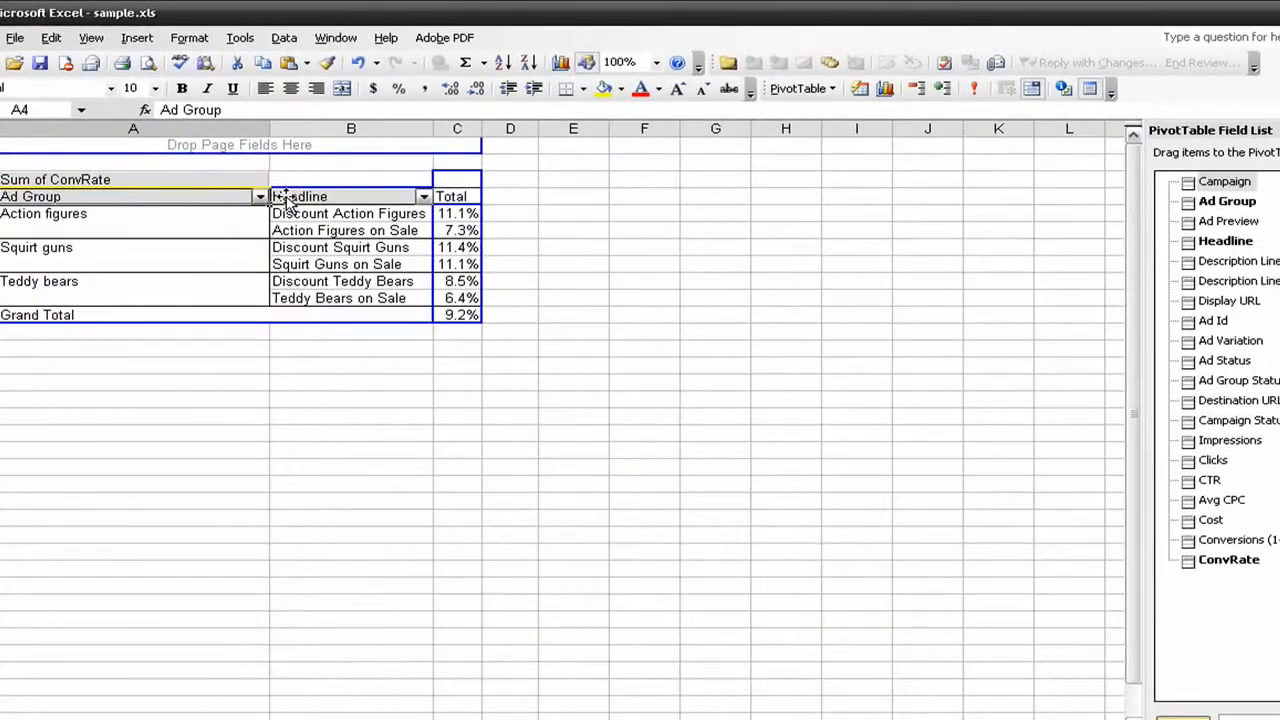
Add Description Line 1 and Description Line 2 as row fields, placing Description Line 2 between Ad Group and Headline, and widen column B
drag(1190, 261, 436, 225)
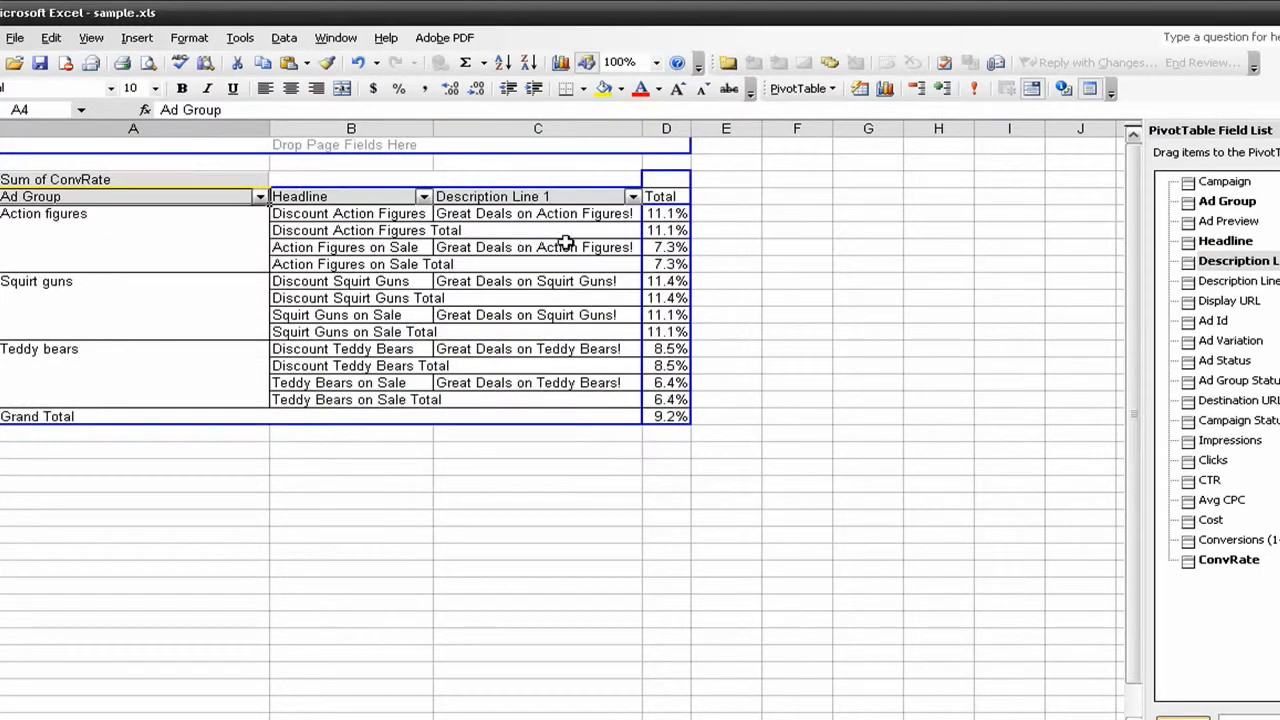
drag(1192, 281, 634, 214)
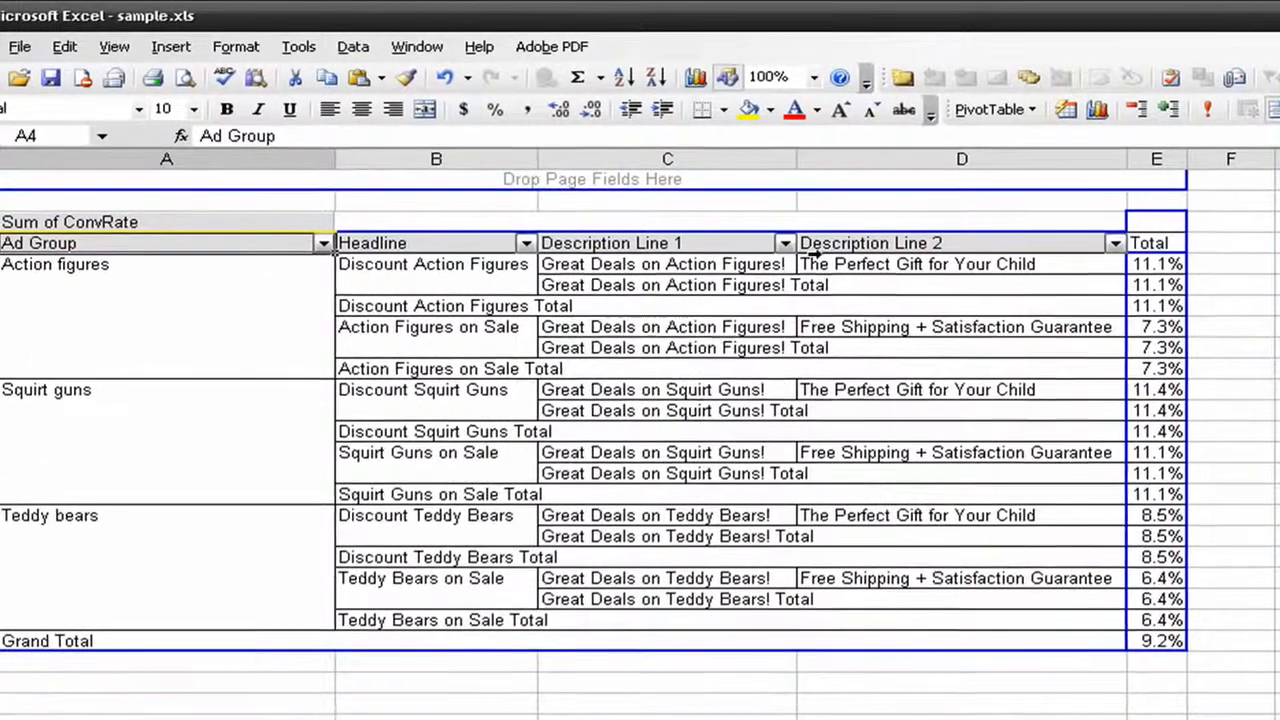
click(731, 217)
drag(822, 248, 490, 248)
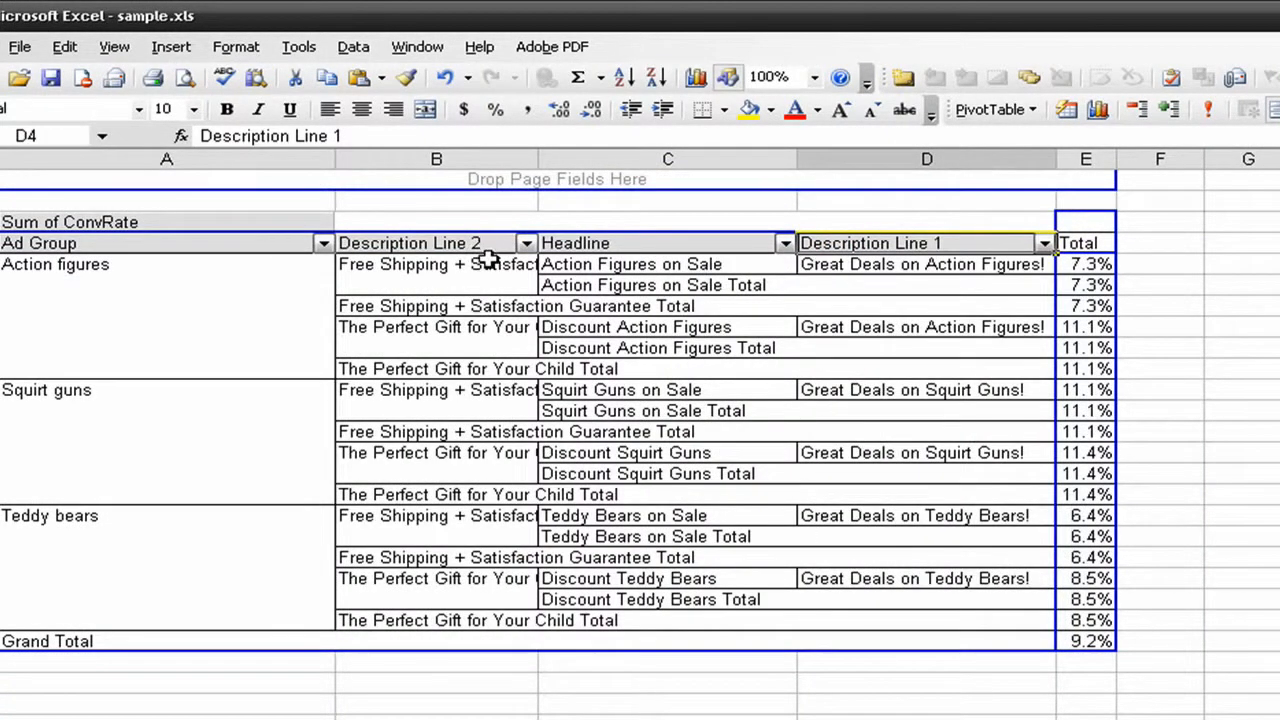
drag(538, 153, 606, 152)
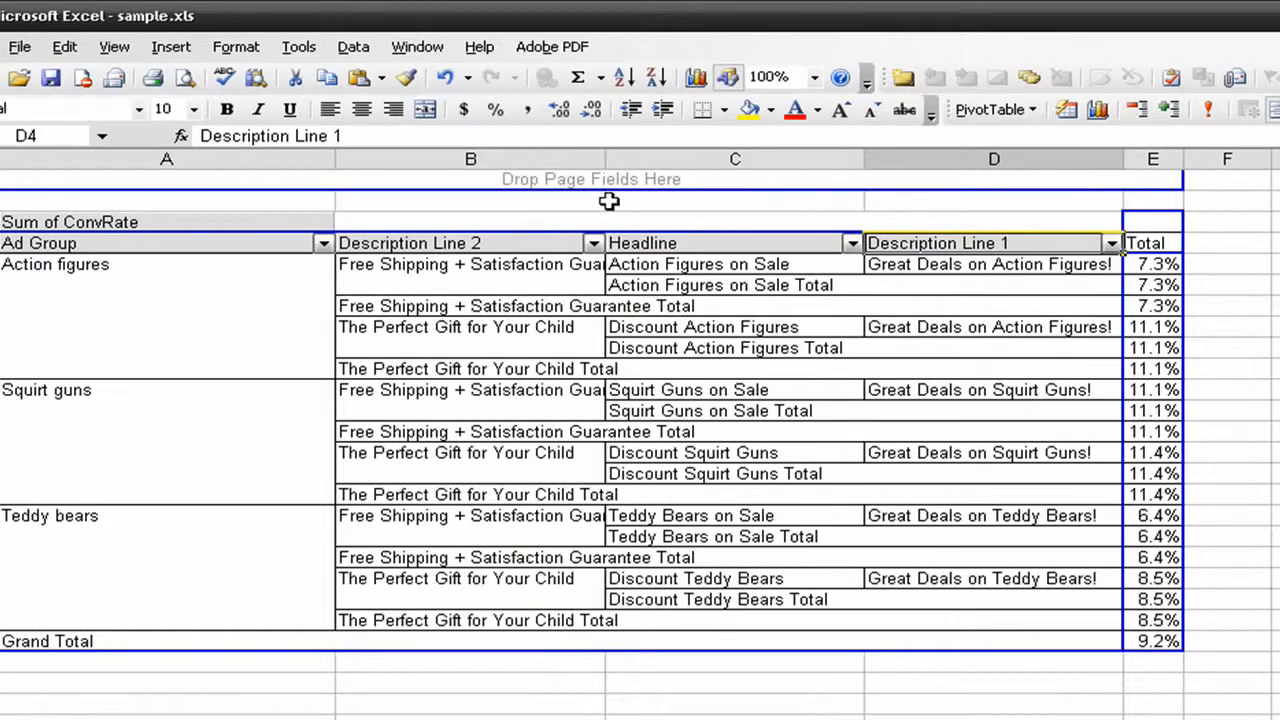
Remove Headline and Description Line 1 from the PivotTable's row area
click(745, 243)
drag(747, 241, 1230, 310)
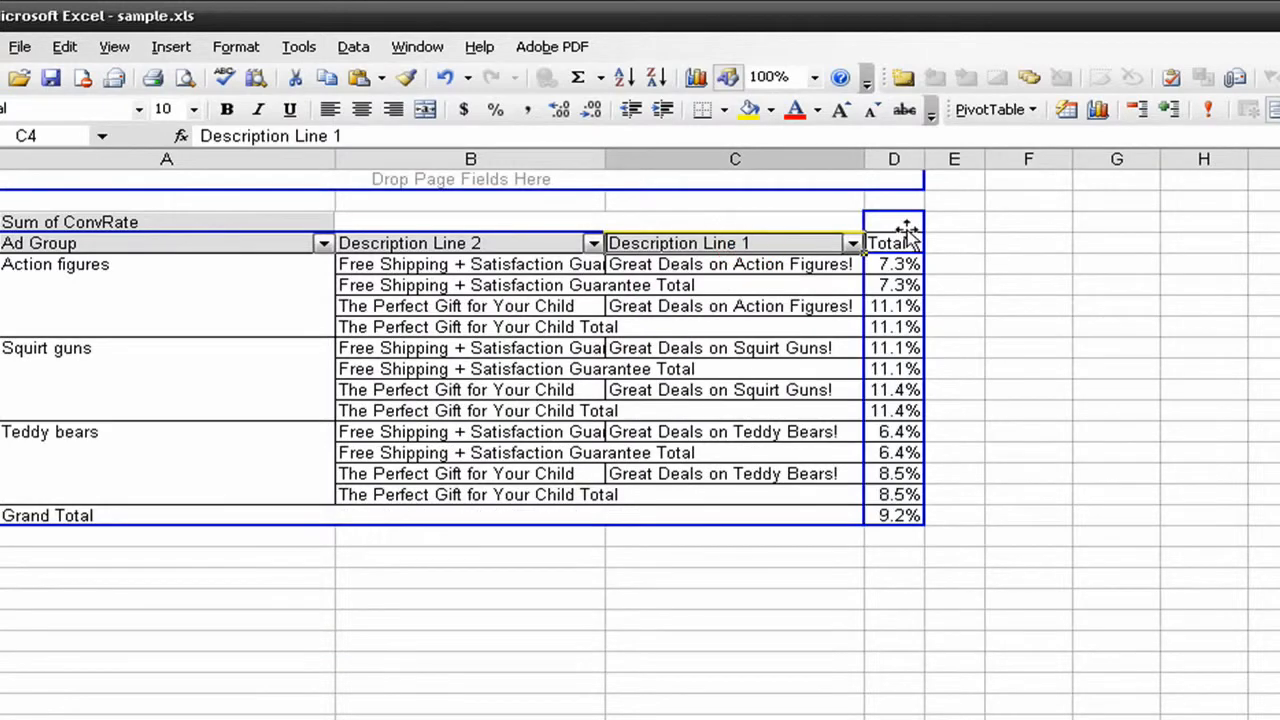
drag(737, 243, 1277, 331)
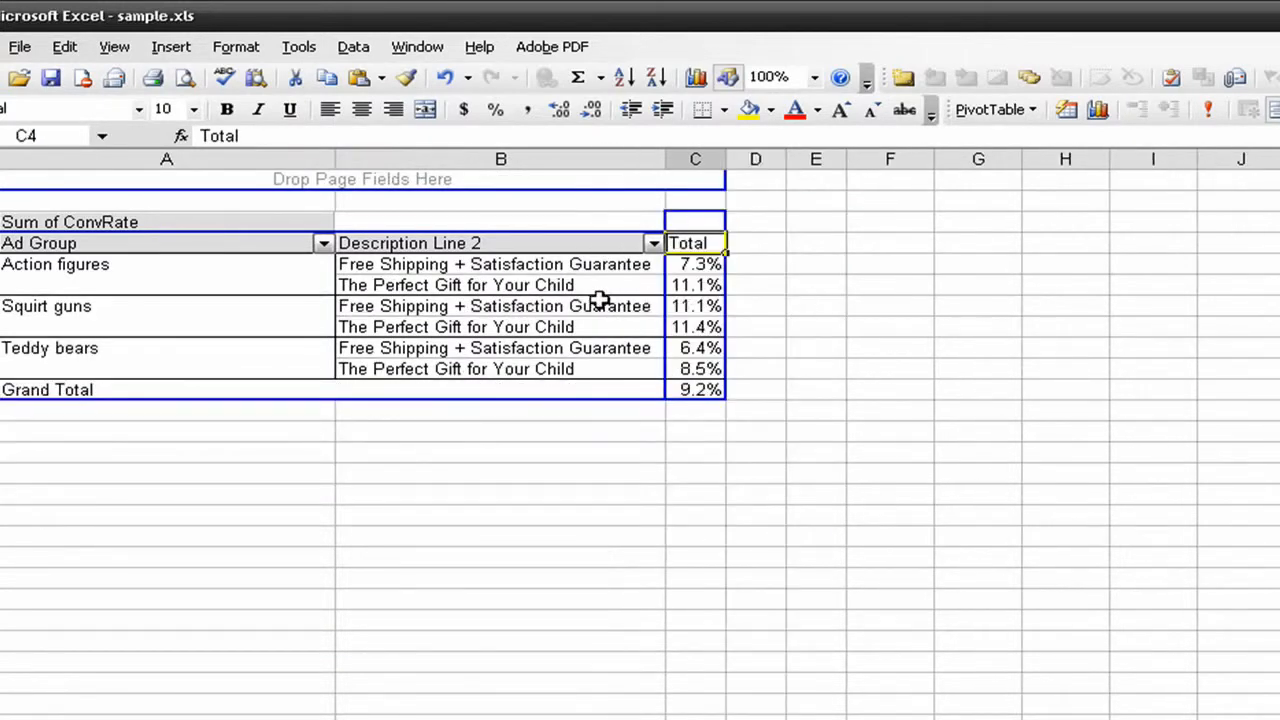
Remove Ad Group from the PivotTable so conversion rates are summarised by Description Line 2 alone
click(446, 287)
click(447, 287)
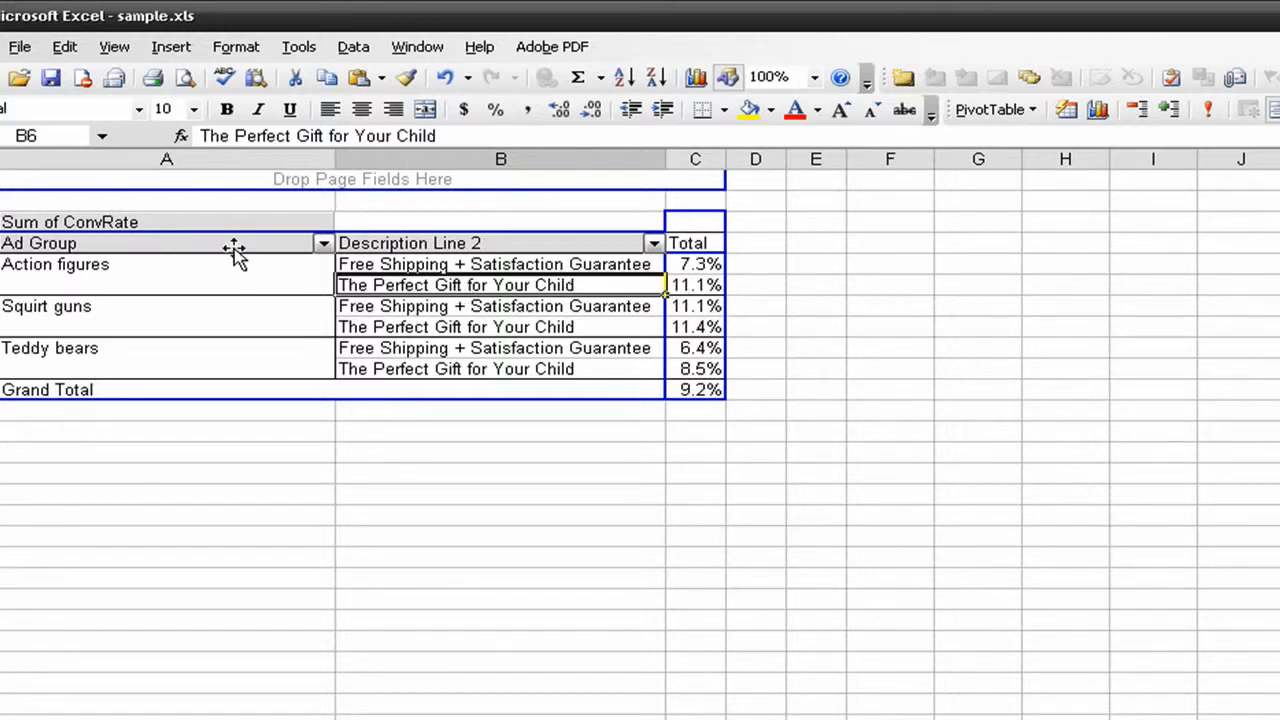
drag(234, 251, 1279, 300)
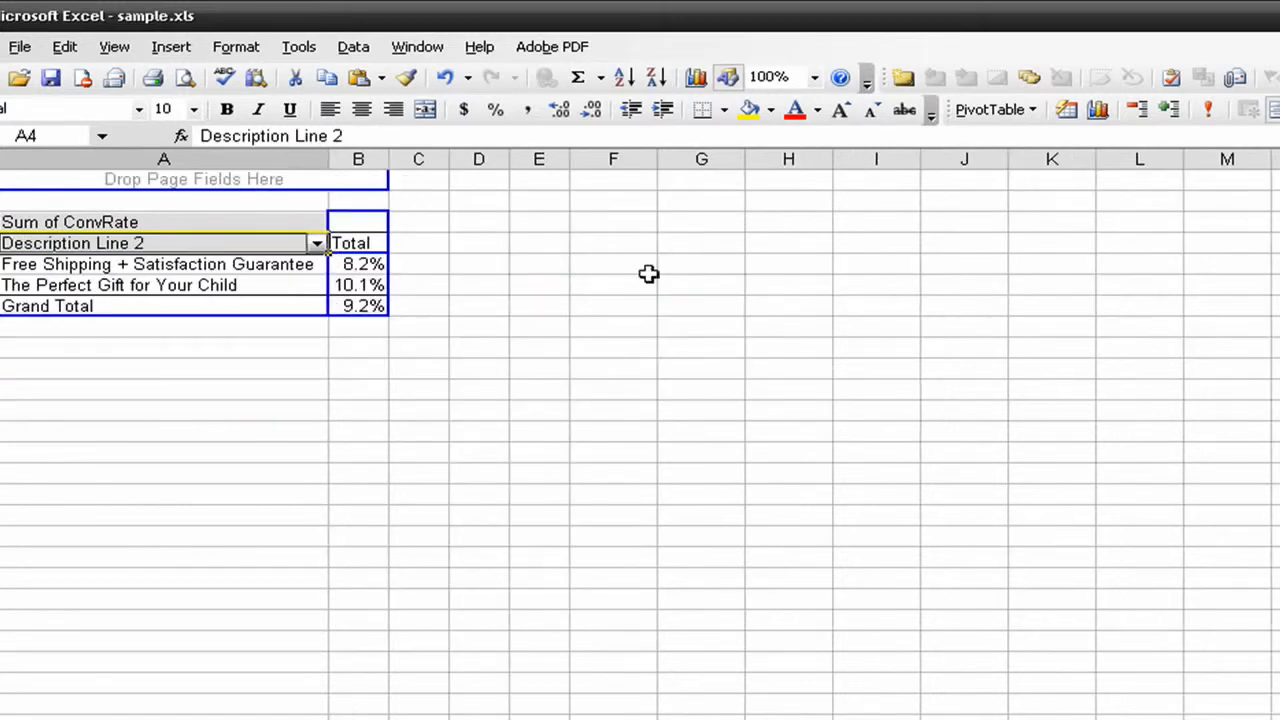